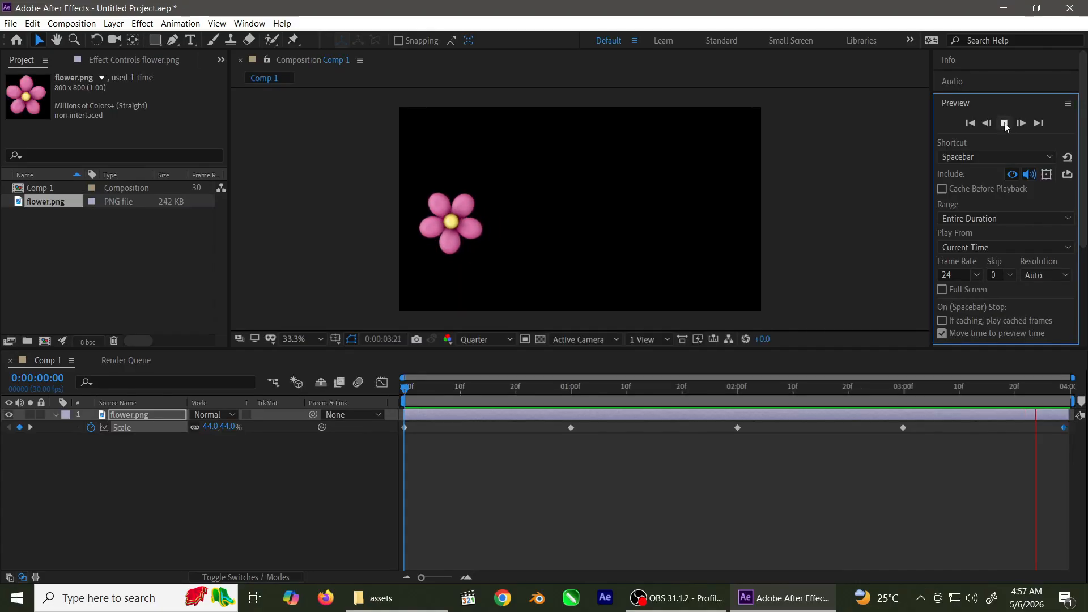
Play back the finished flower animation in the composition
click(1004, 124)
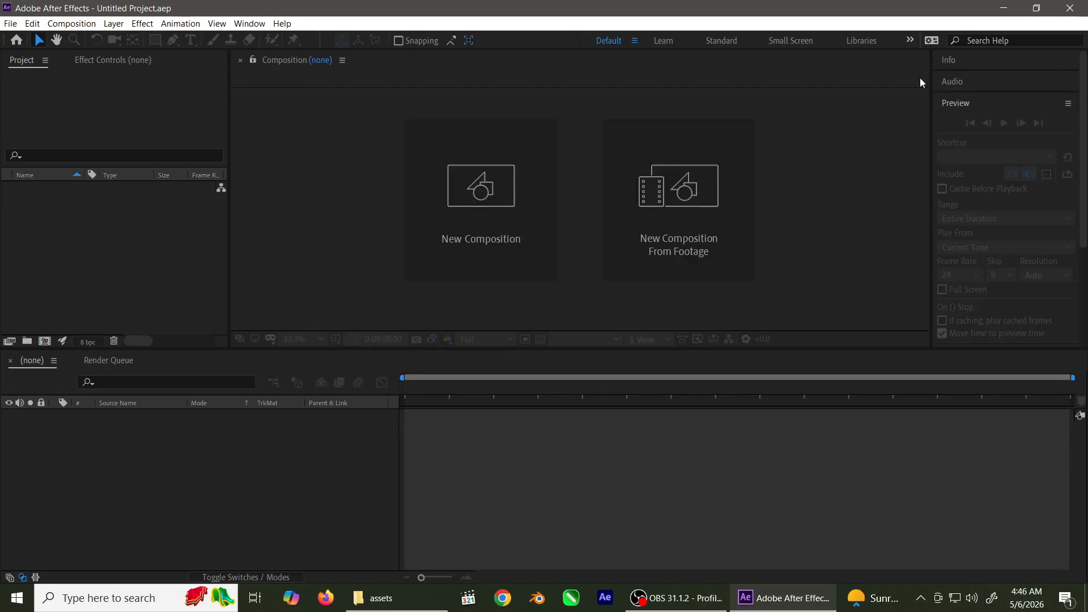
Create a new 1920 × 1080 px composition at 30 frames per second with a 4-second duration
click(522, 207)
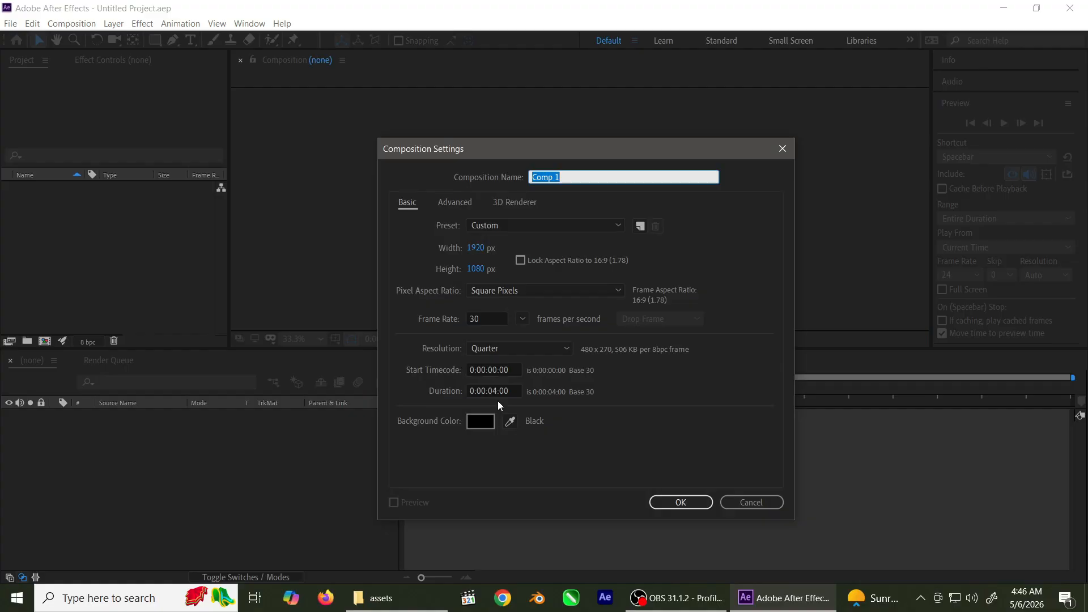
click(703, 504)
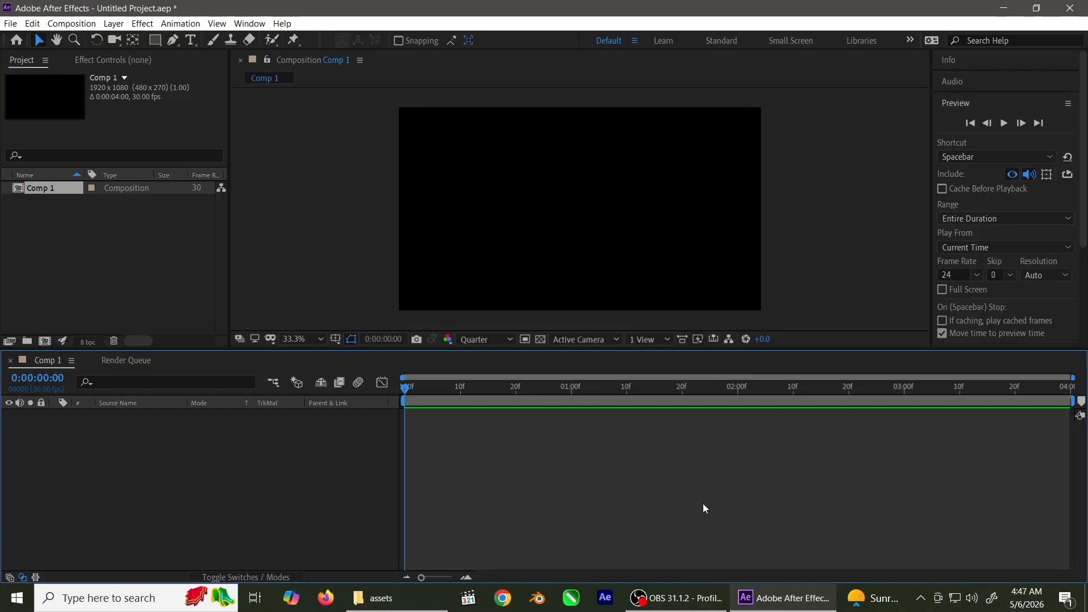
Import flower.png from the assets folder and add it to Comp 1 as a layer
double_click(110, 278)
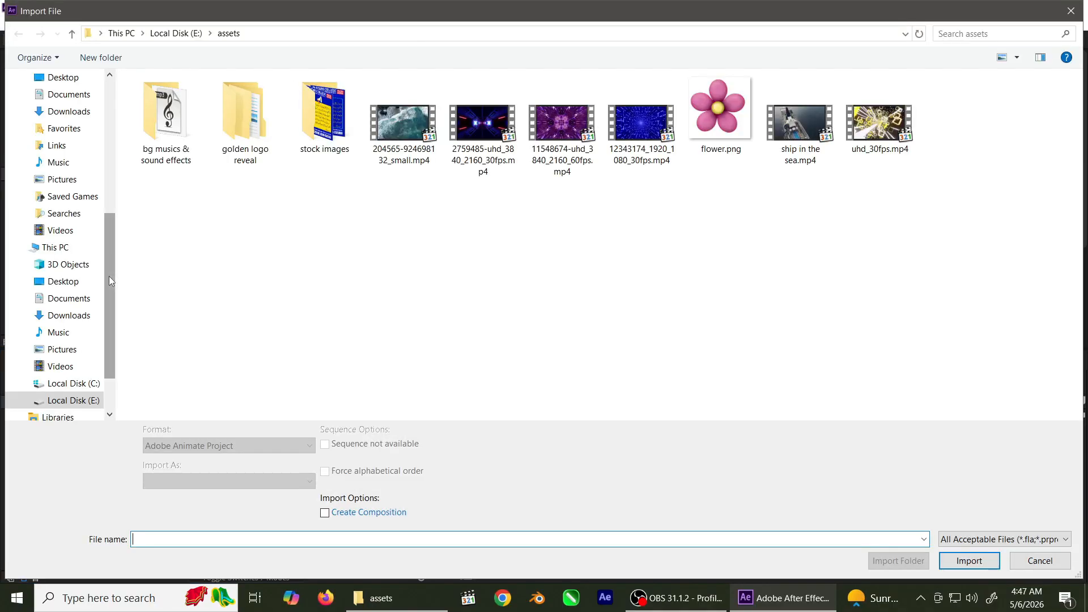
click(720, 119)
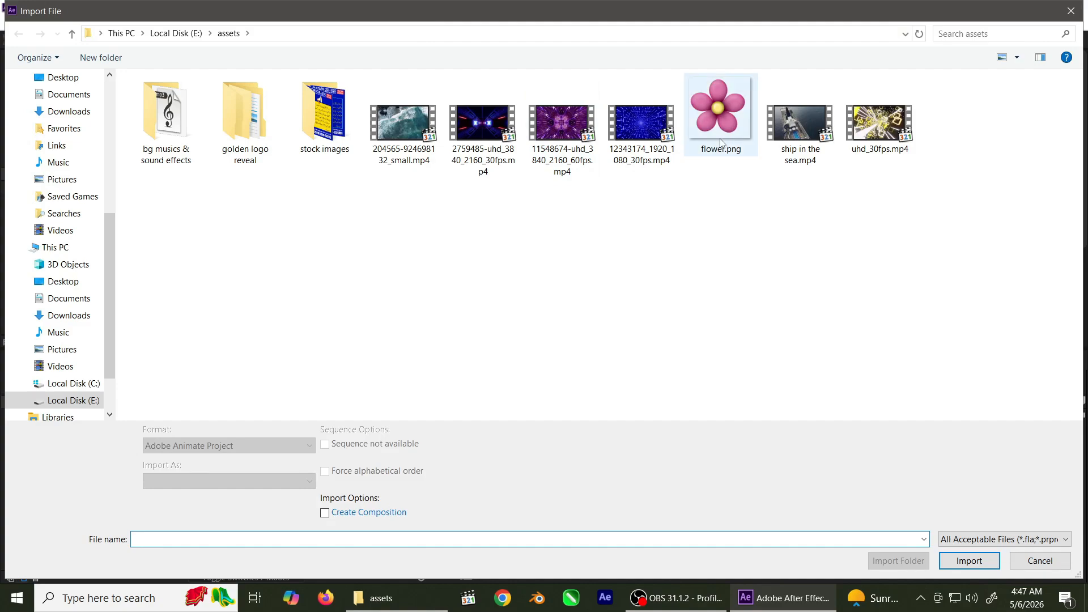
click(969, 560)
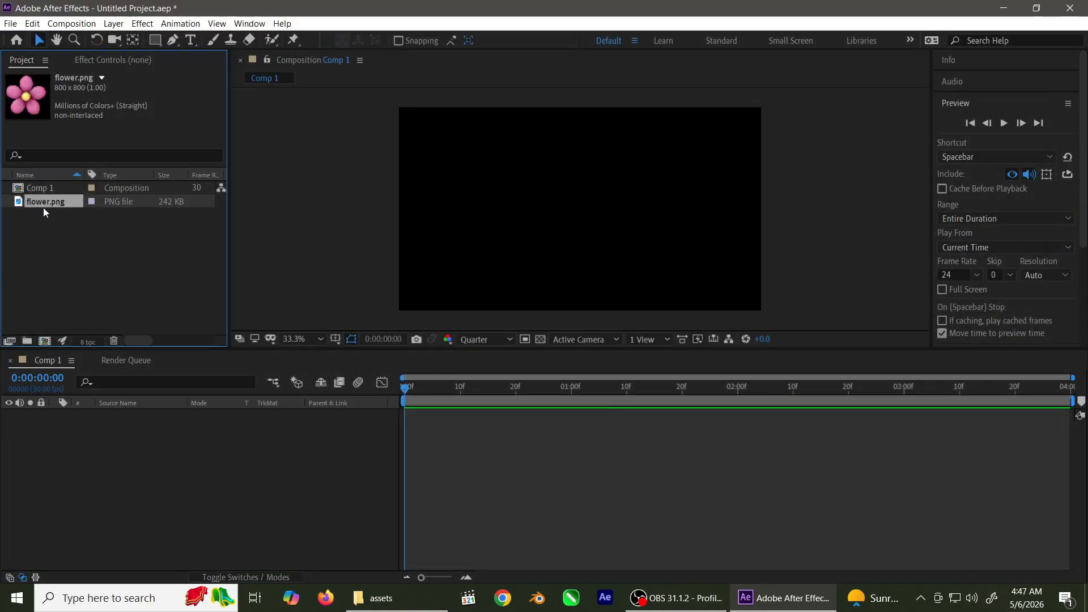
drag(83, 385, 93, 426)
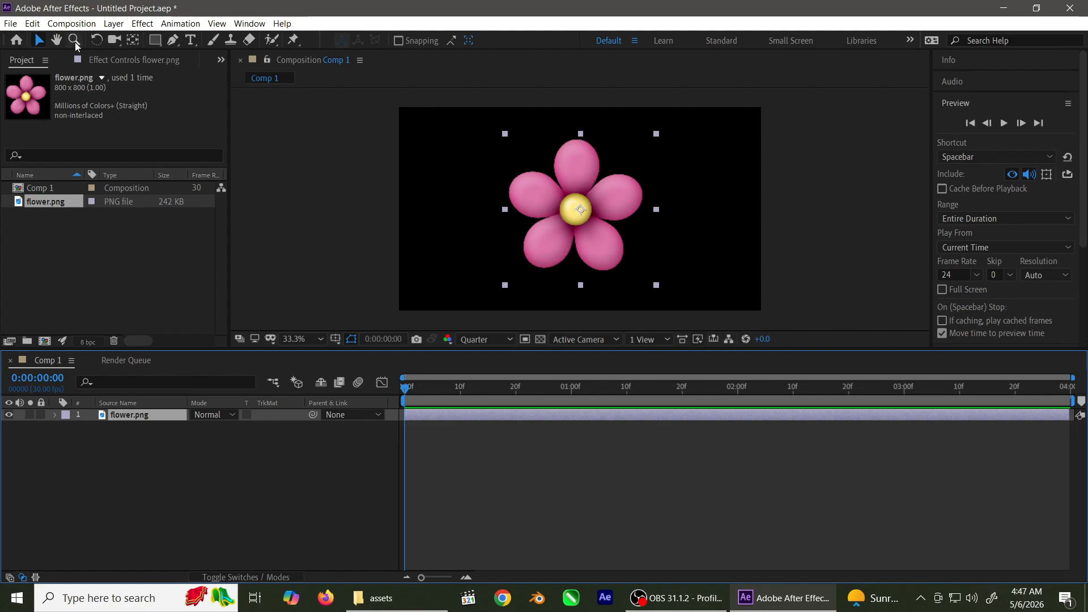
Use the Pan Behind tool to move the flower layer's anchor point onto the middle of its yellow centre
click(37, 41)
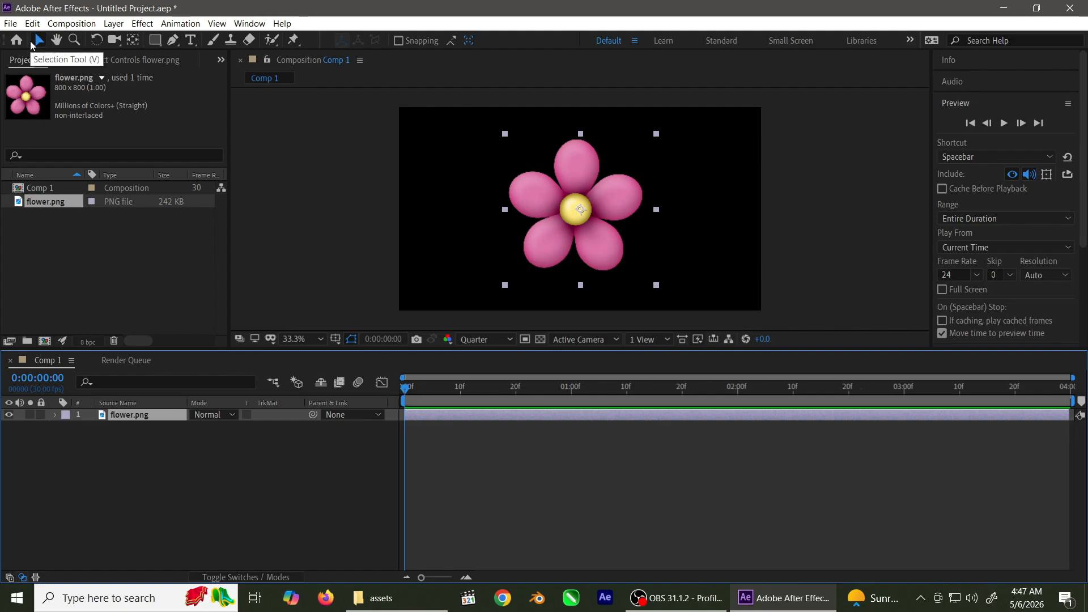
click(134, 40)
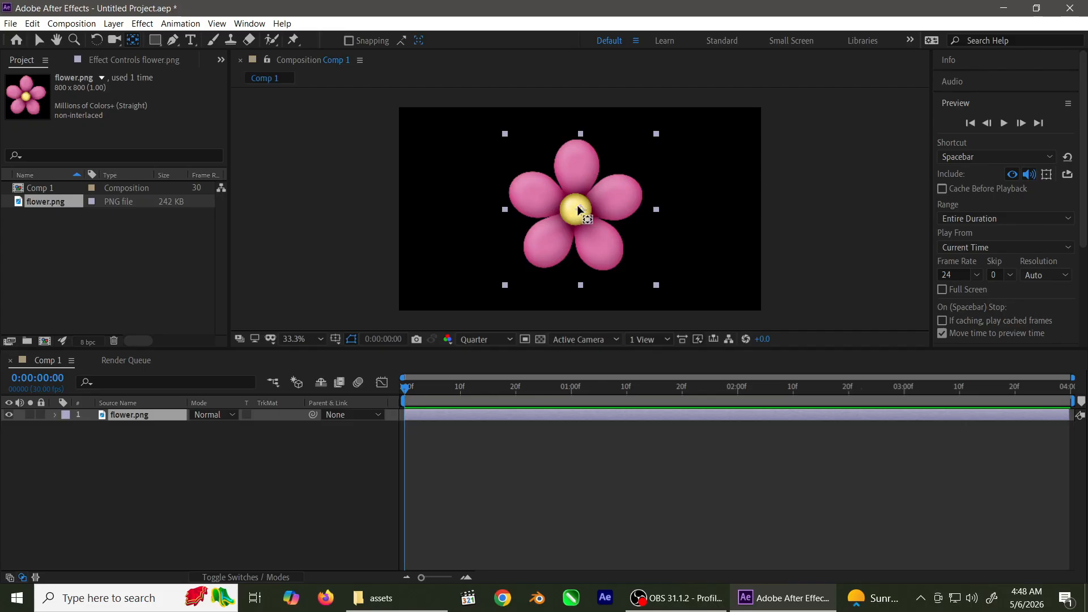
click(580, 212)
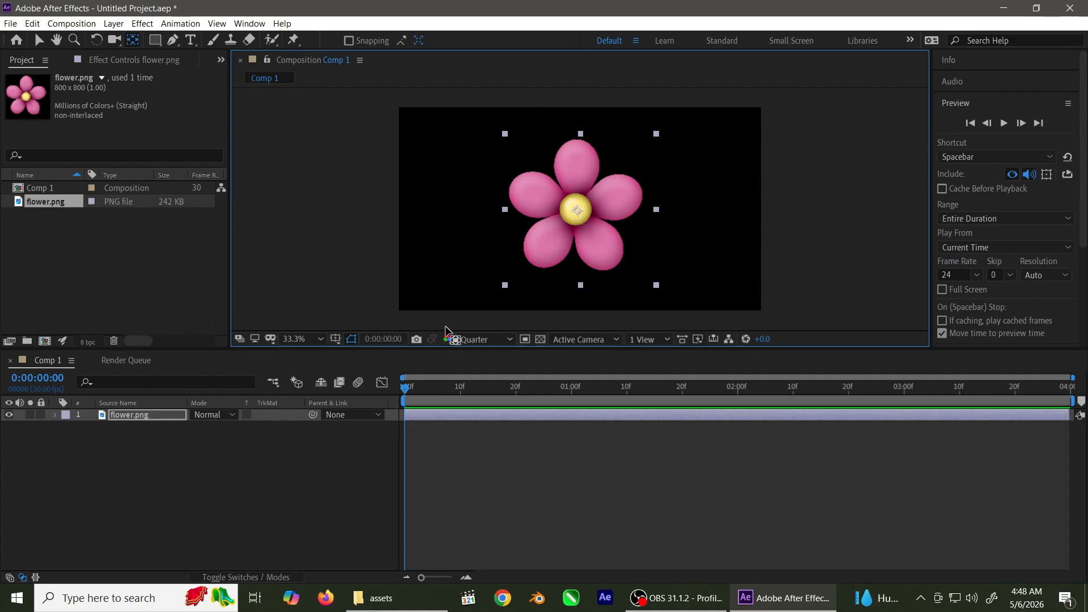
Test rotating the flower layer by 54° around its centred anchor point, and reset the rotation to 0°
click(156, 416)
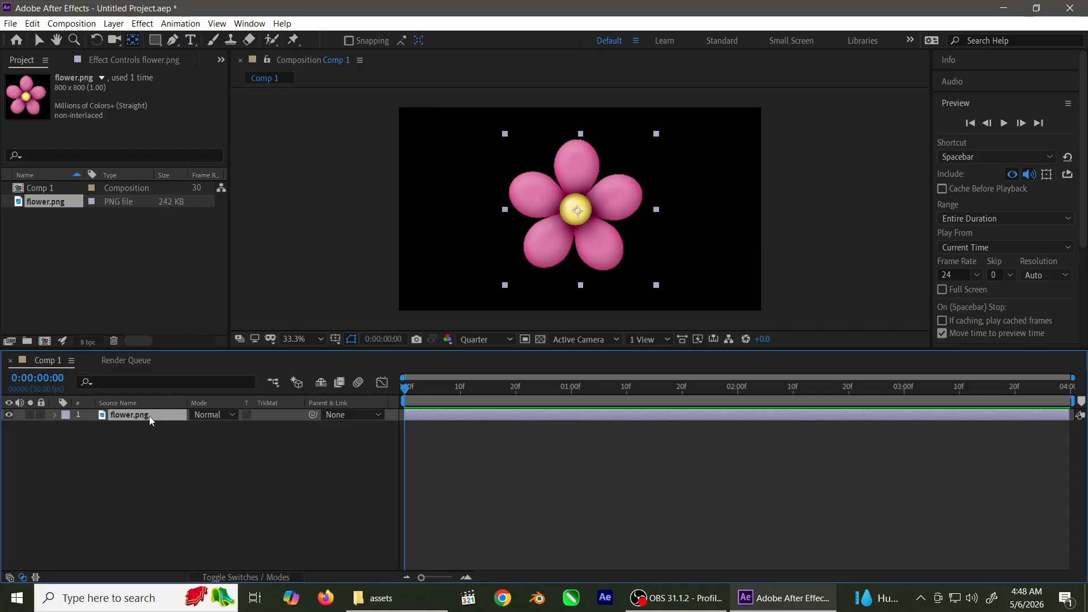
key(r)
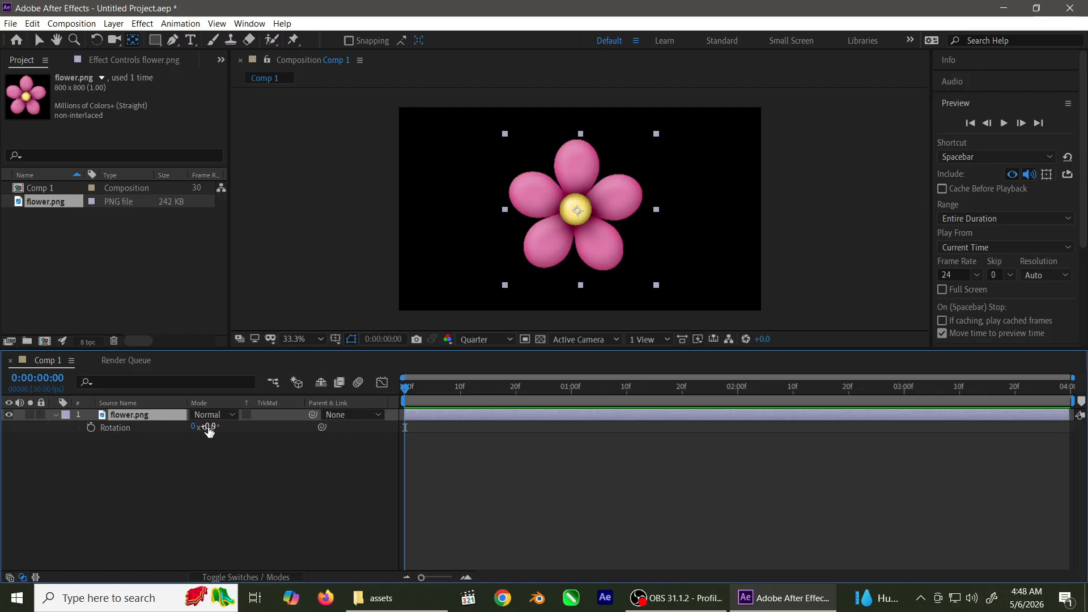
drag(207, 428, 248, 426)
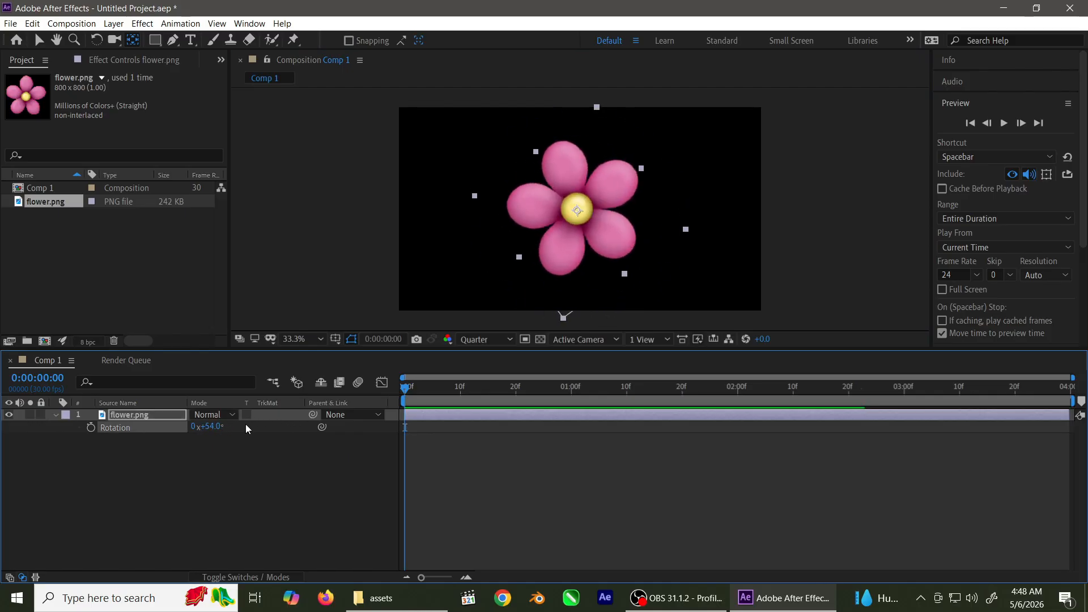
click(209, 426)
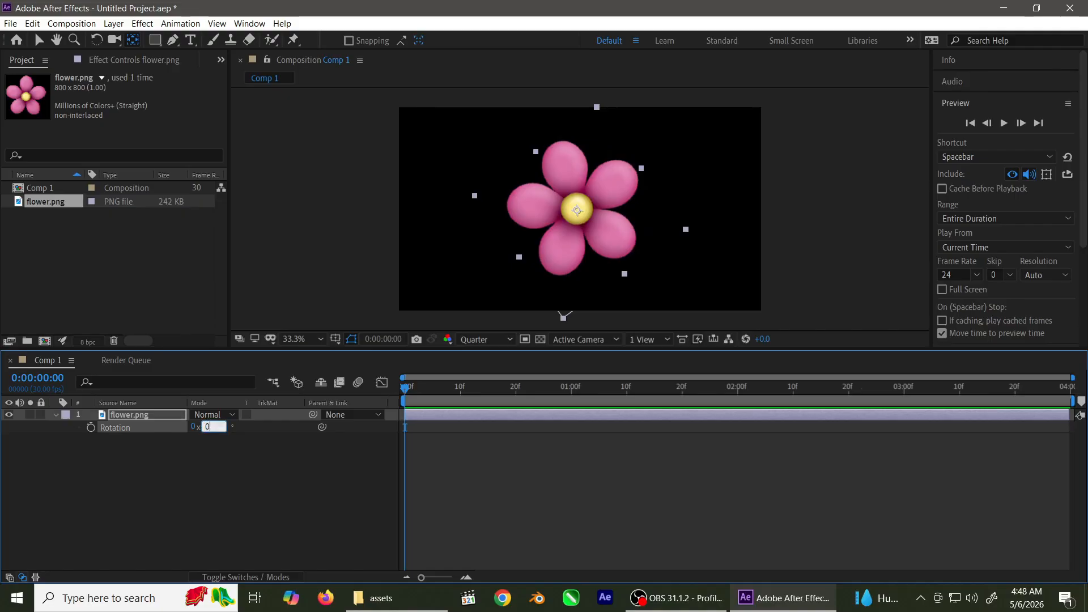
key(Return)
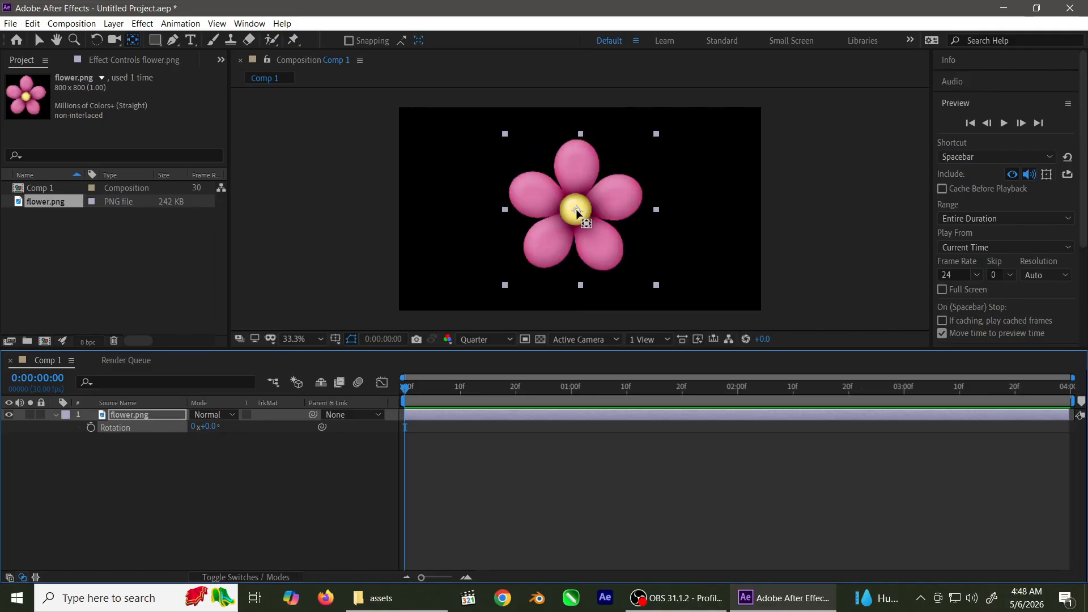
Move the anchor point to the flower layer's lower-right corner, test its rotation, and reset the rotation to 0°
drag(577, 212, 656, 285)
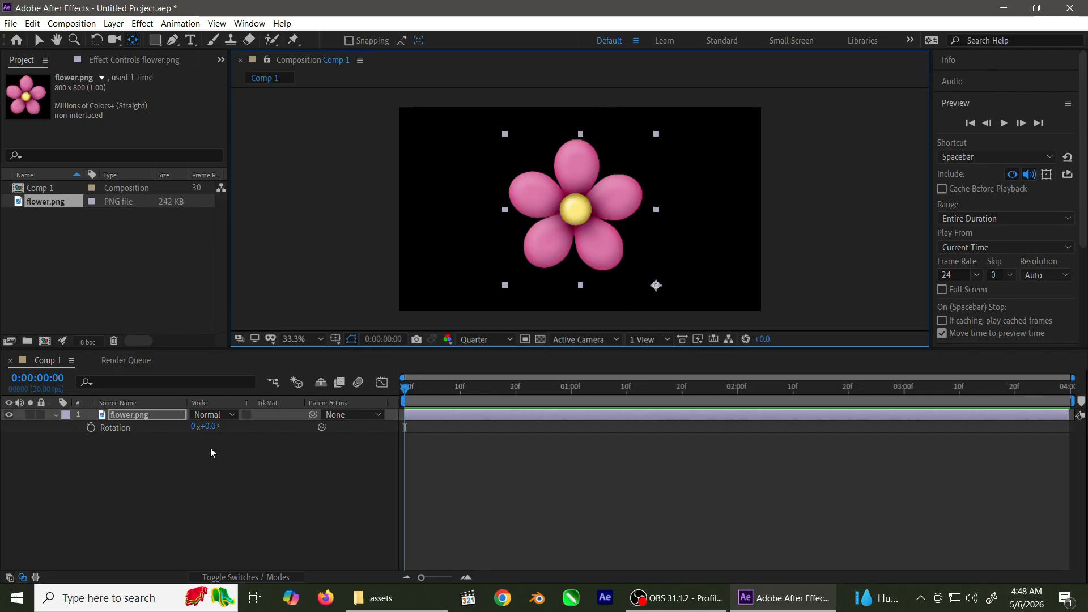
mouse_move(211, 426)
mouse_down()
mouse_move(257, 427)
mouse_move(182, 427)
mouse_move(233, 428)
mouse_up()
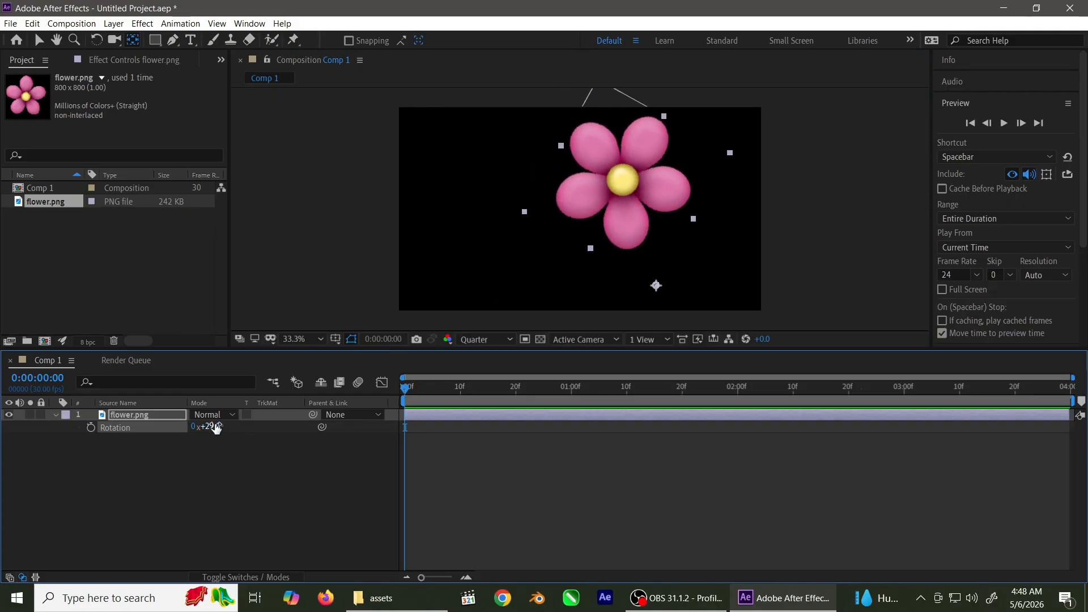
click(221, 427)
text(0)
key(Return)
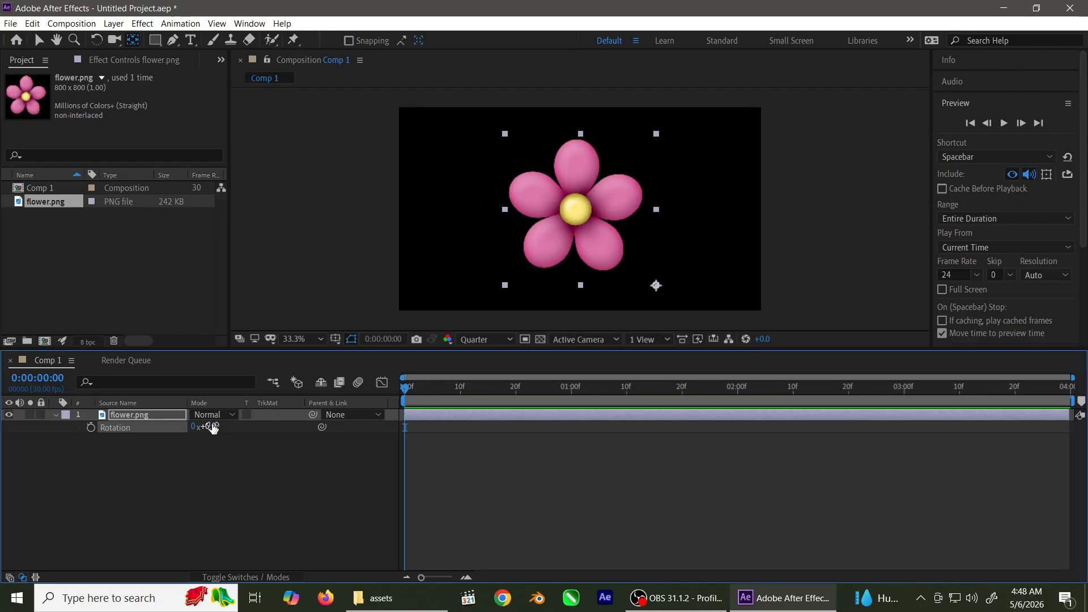
Test scaling the flower layer down to 75% from the corner anchor point, and restore the scale to 100%
click(169, 420)
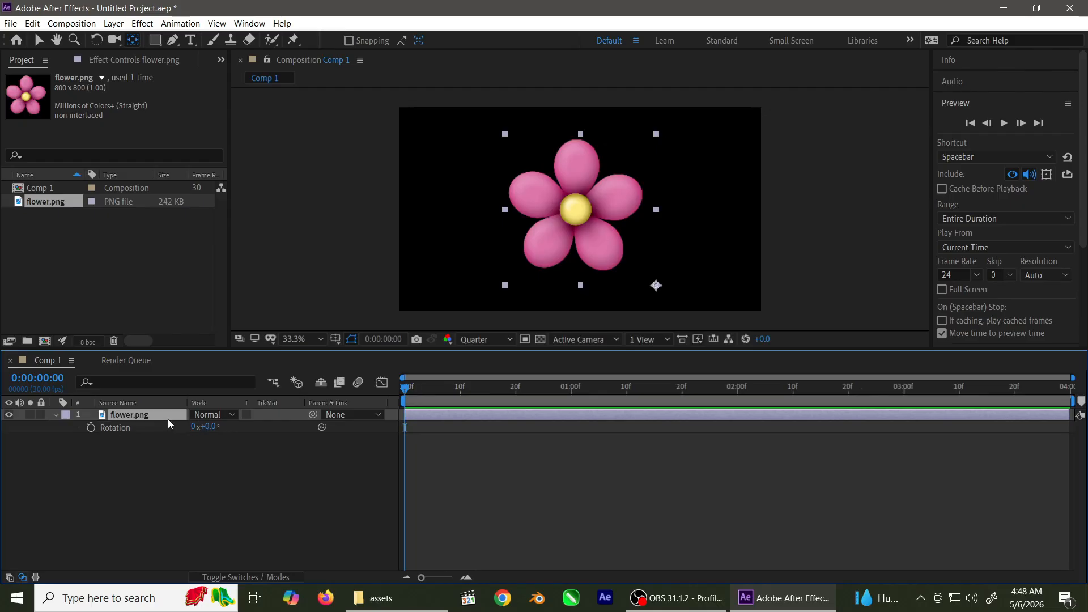
key(s)
mouse_move(213, 426)
mouse_down()
mouse_move(230, 431)
mouse_move(164, 429)
mouse_move(204, 433)
mouse_up()
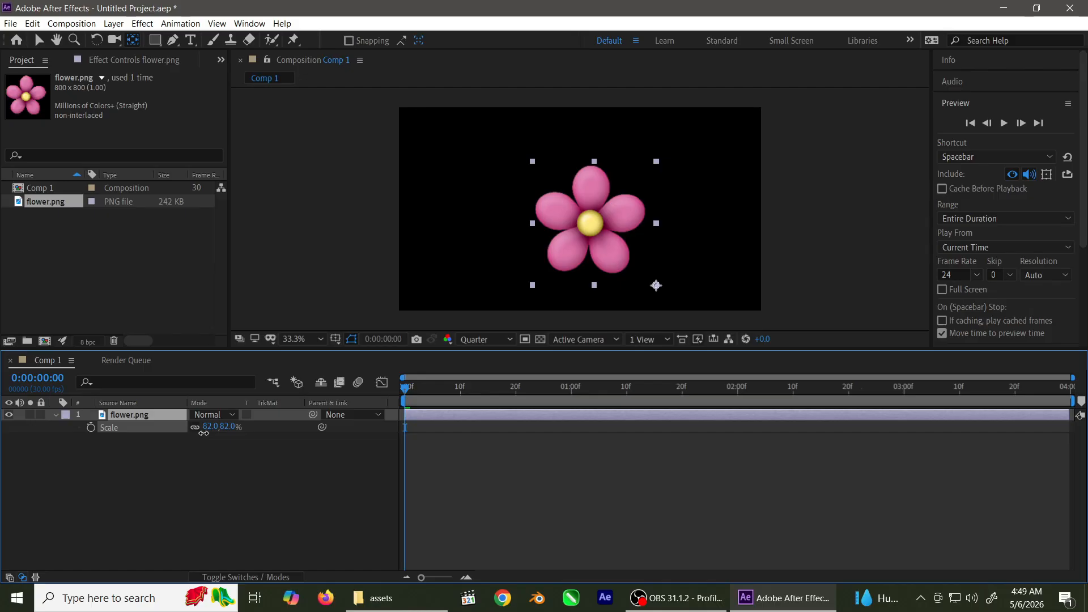
mouse_move(204, 433)
mouse_down()
mouse_move(217, 432)
mouse_move(193, 429)
mouse_up()
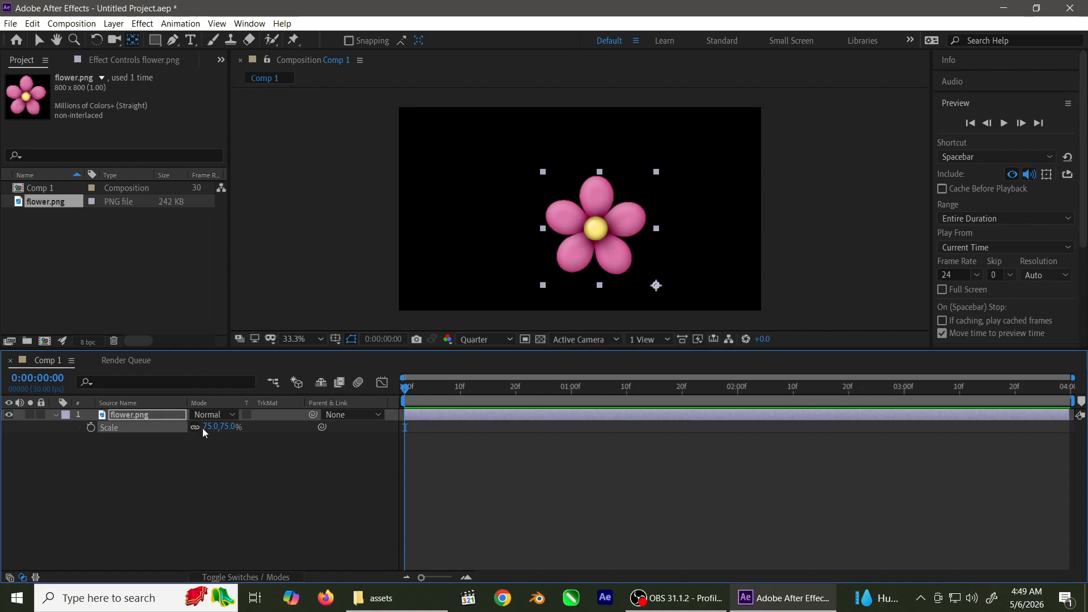
click(203, 427)
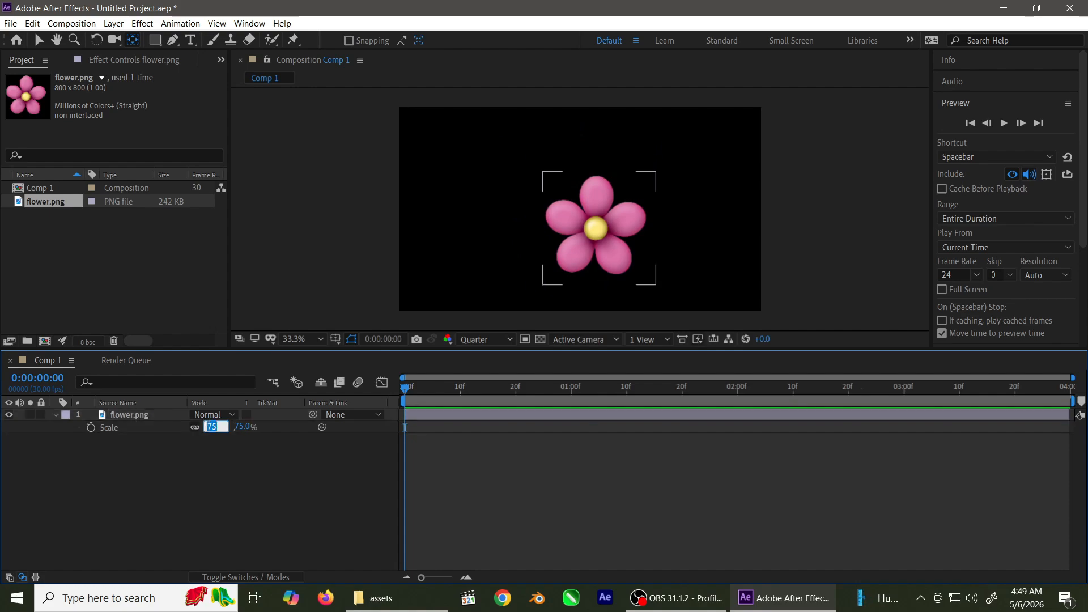
text(100)
key(Return)
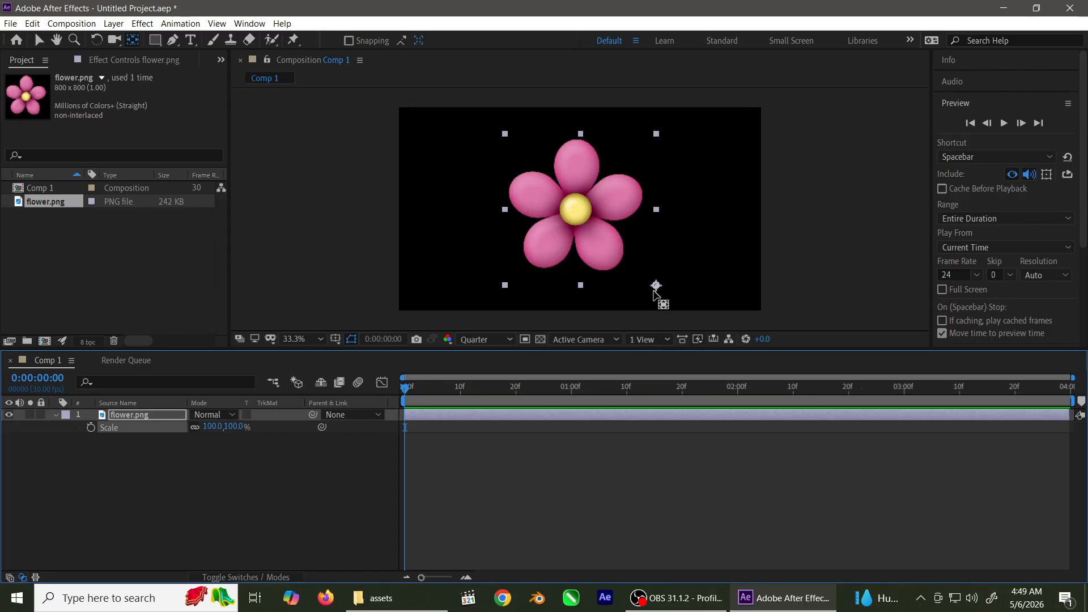
Return the anchor point to the flower's centre, test scaling up to 128%, and restore the scale to 100%
click(653, 288)
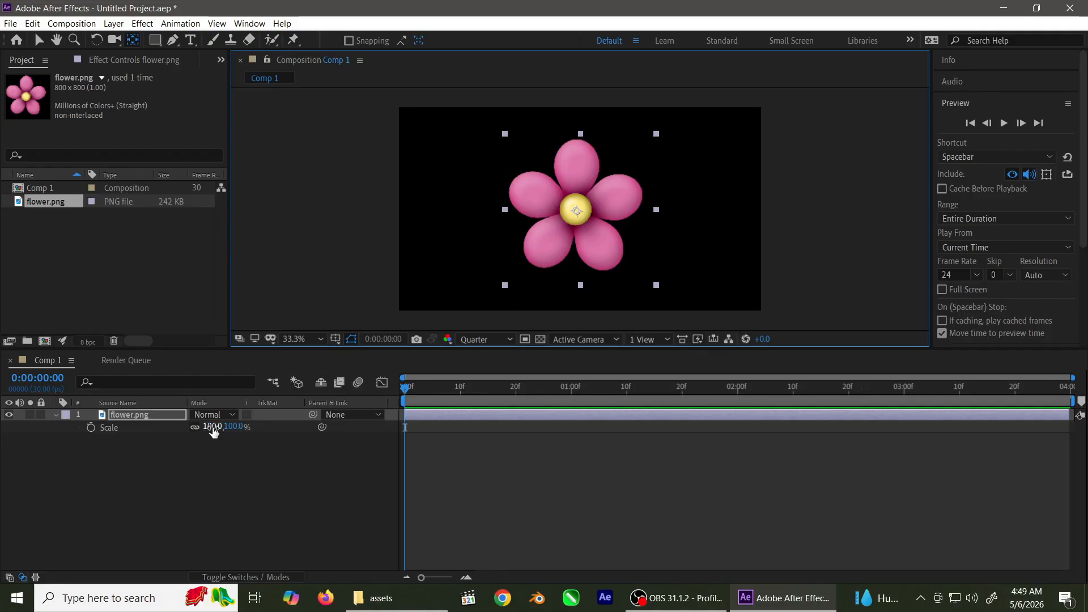
mouse_move(211, 427)
mouse_down()
mouse_move(237, 417)
mouse_move(203, 406)
mouse_move(212, 408)
mouse_up()
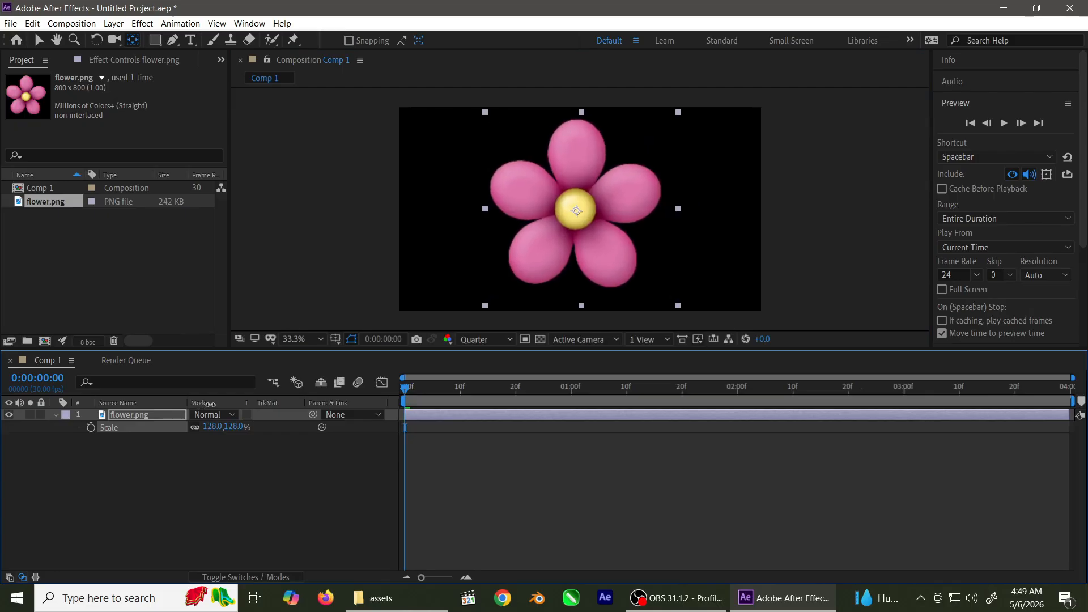
click(211, 427)
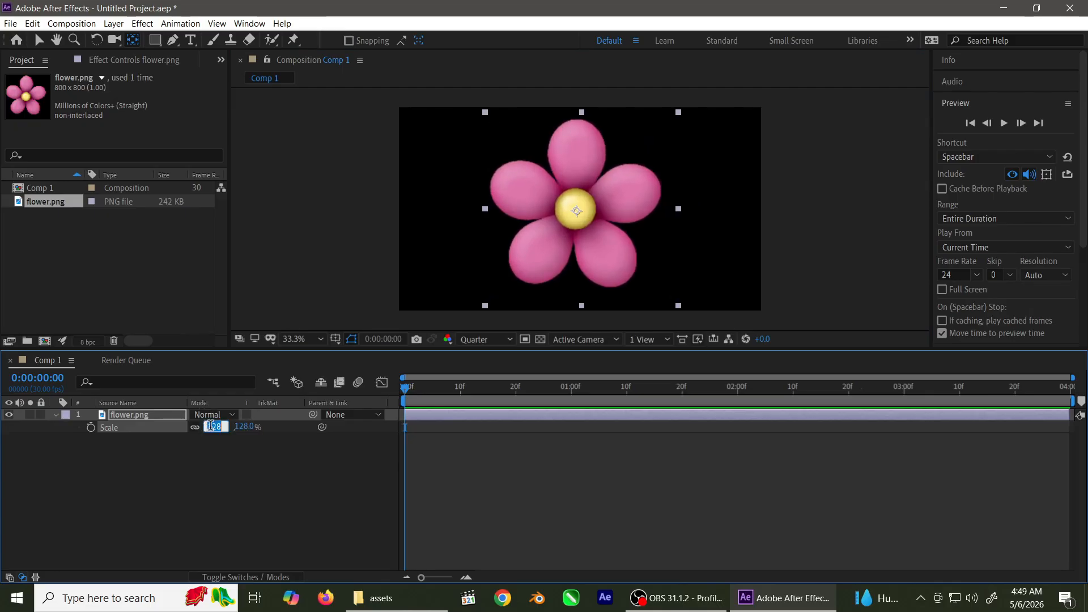
text(100)
key(Return)
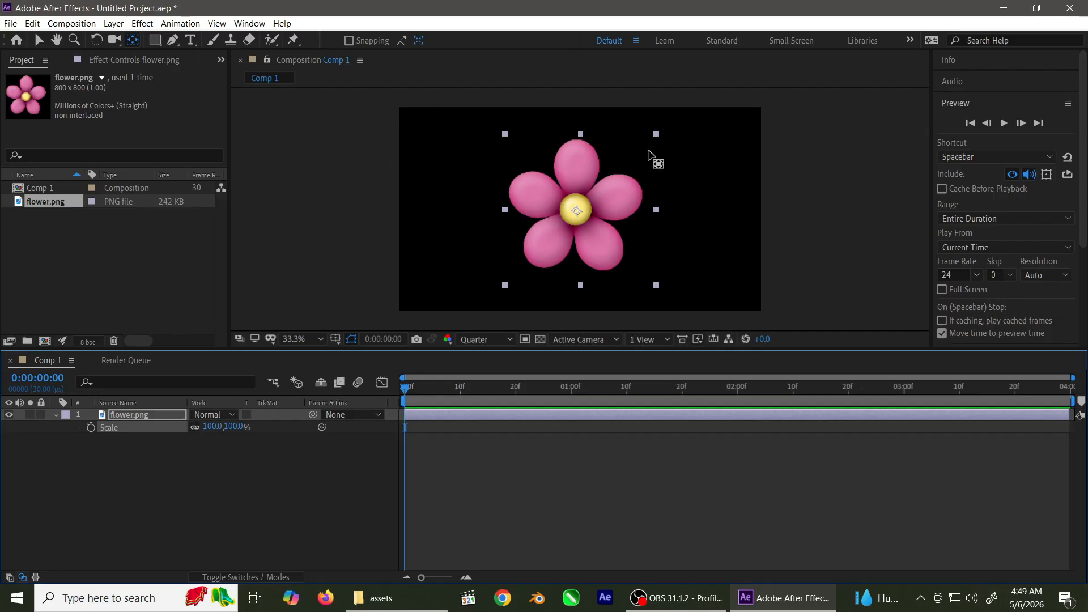
Place the anchor point precisely on the flower's yellow centre with the Pan Behind tool, and return to the Selection tool
double_click(130, 46)
click(579, 212)
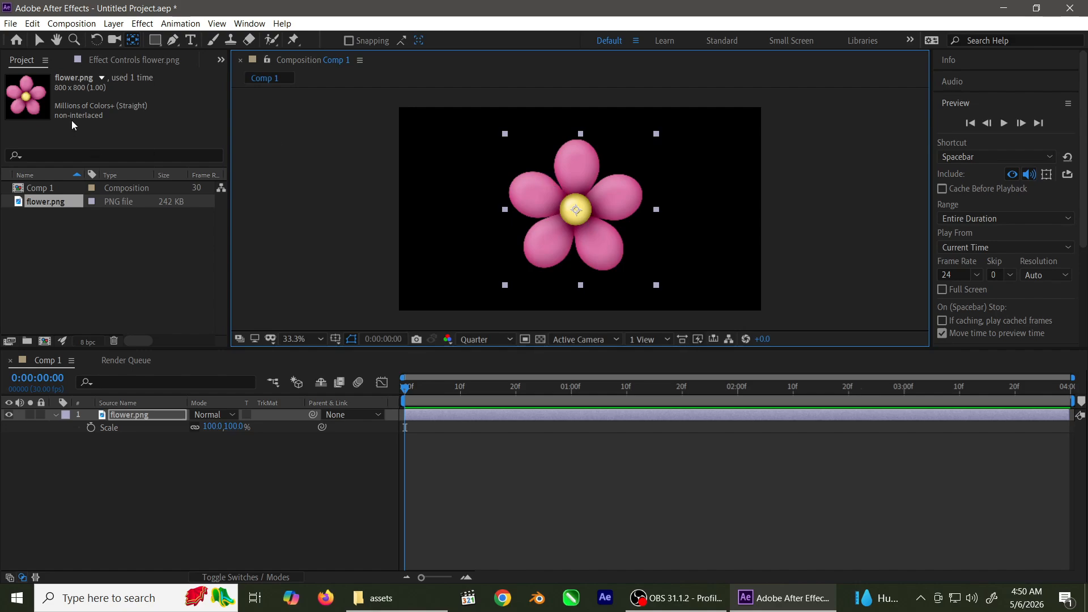
click(39, 40)
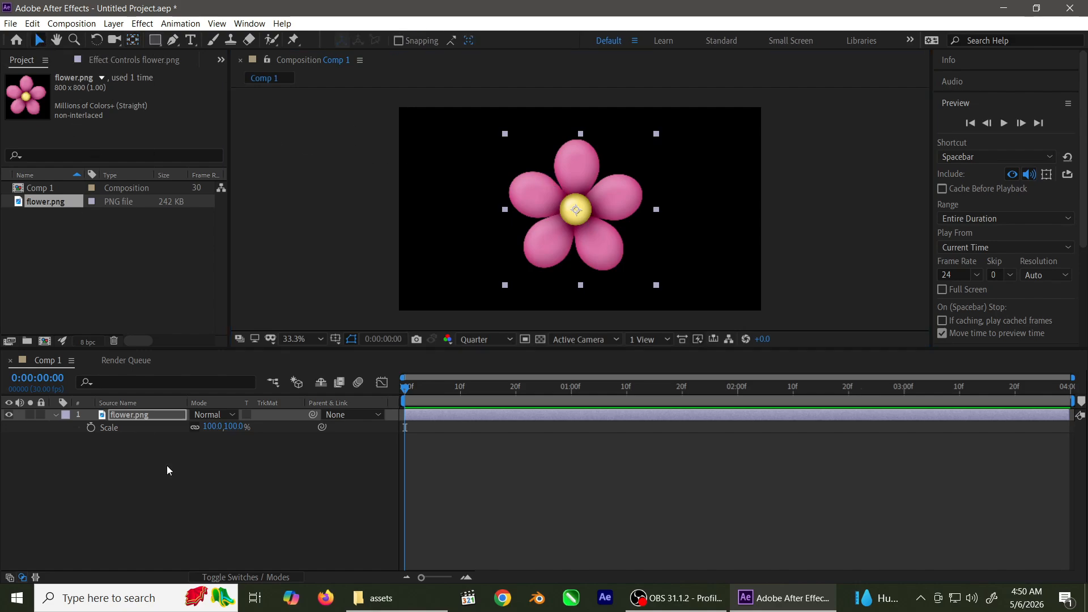
Scale the flower layer to 44% and place it at the composition's left edge, at position about 177, 543
click(154, 419)
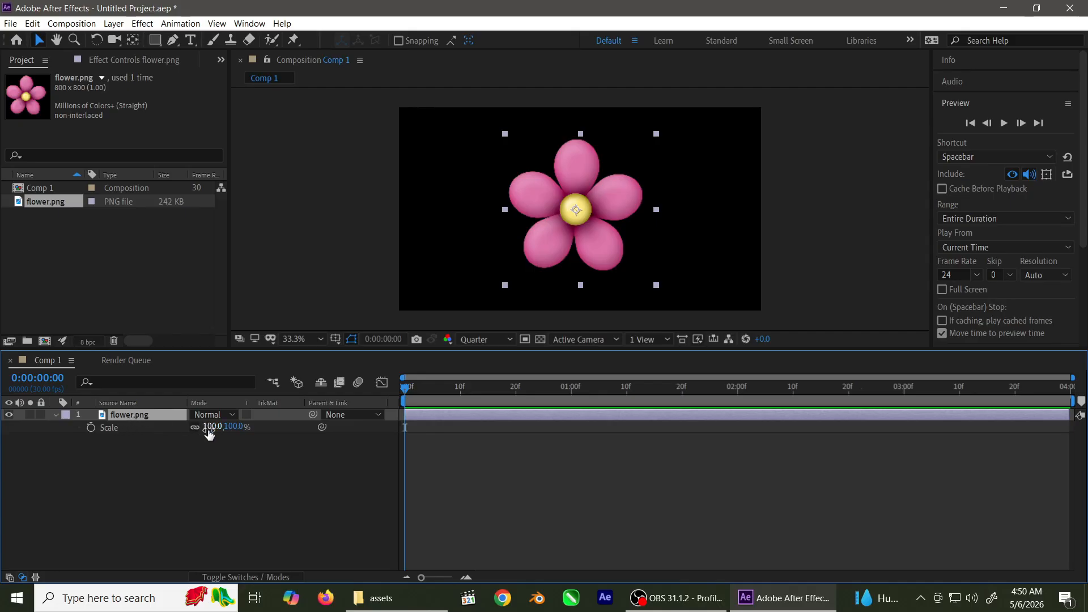
drag(209, 430, 163, 429)
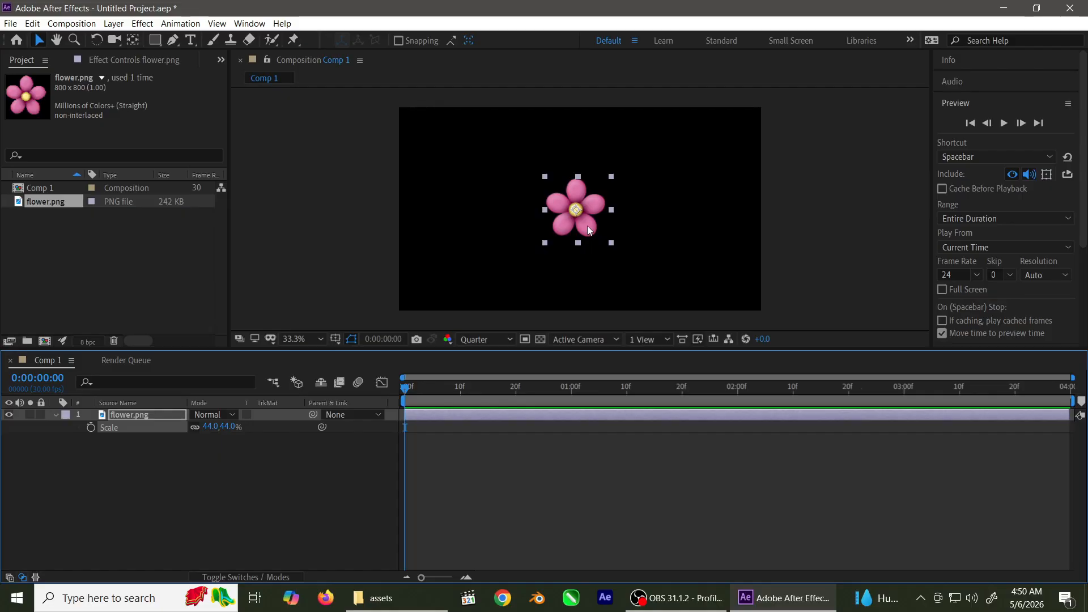
click(144, 414)
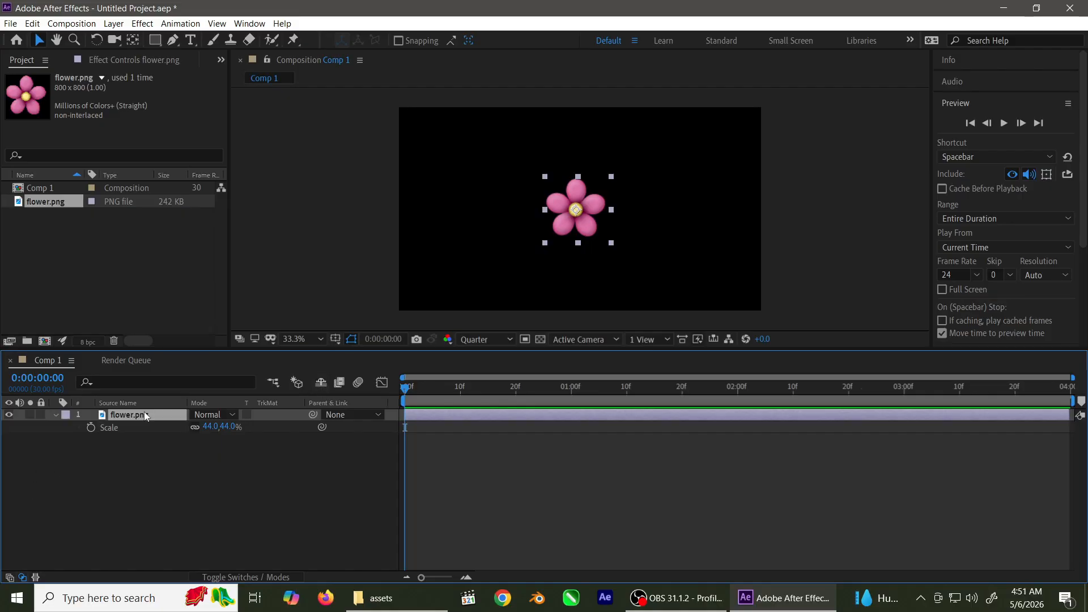
key(p)
drag(575, 227, 430, 220)
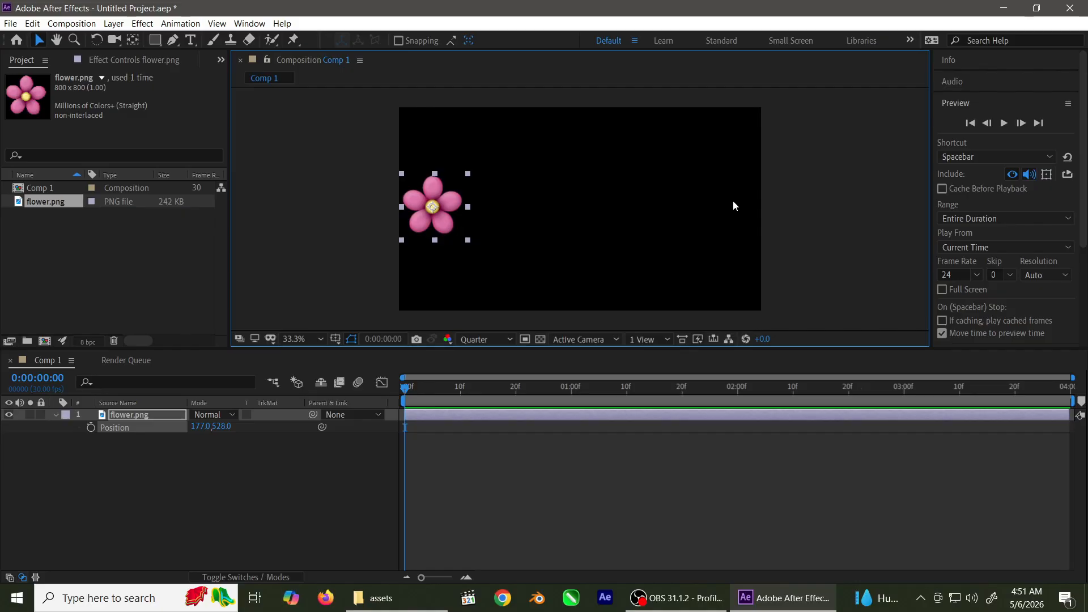
drag(430, 219, 430, 222)
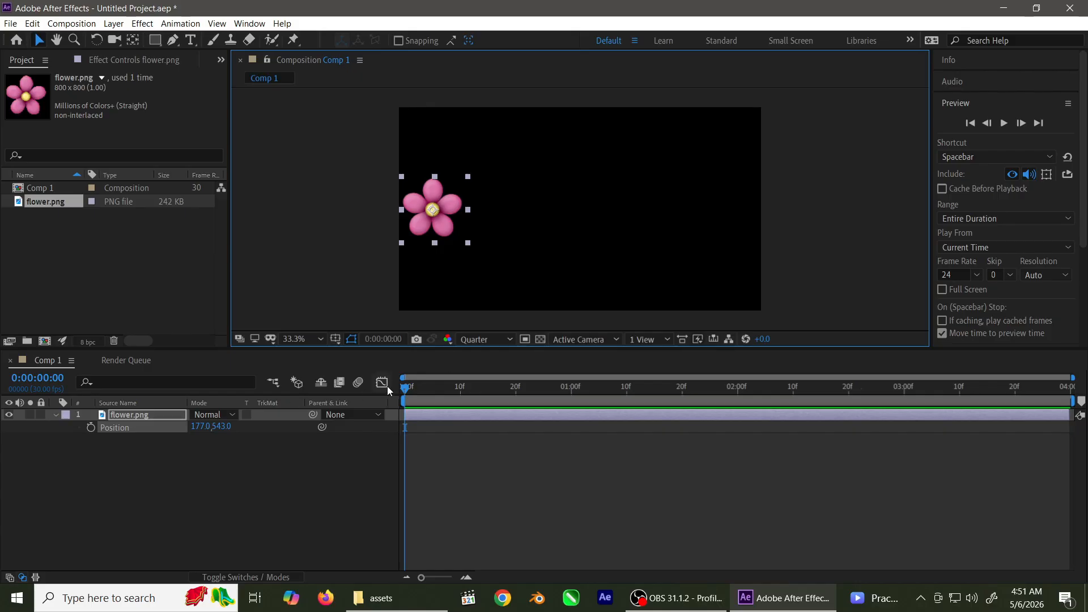
mouse_move(405, 388)
mouse_down()
mouse_move(422, 387)
mouse_move(405, 385)
mouse_up()
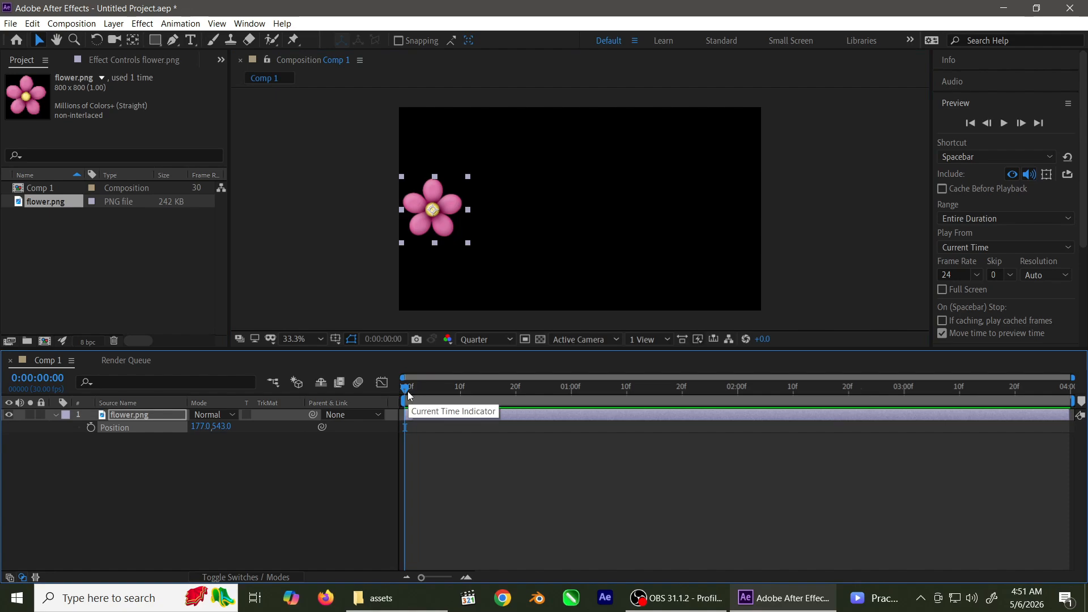
Keyframe the flower layer's Position at 0:00:00:00, and move the flower straight across to about 1695, 543 at 0:00:02:00
click(125, 417)
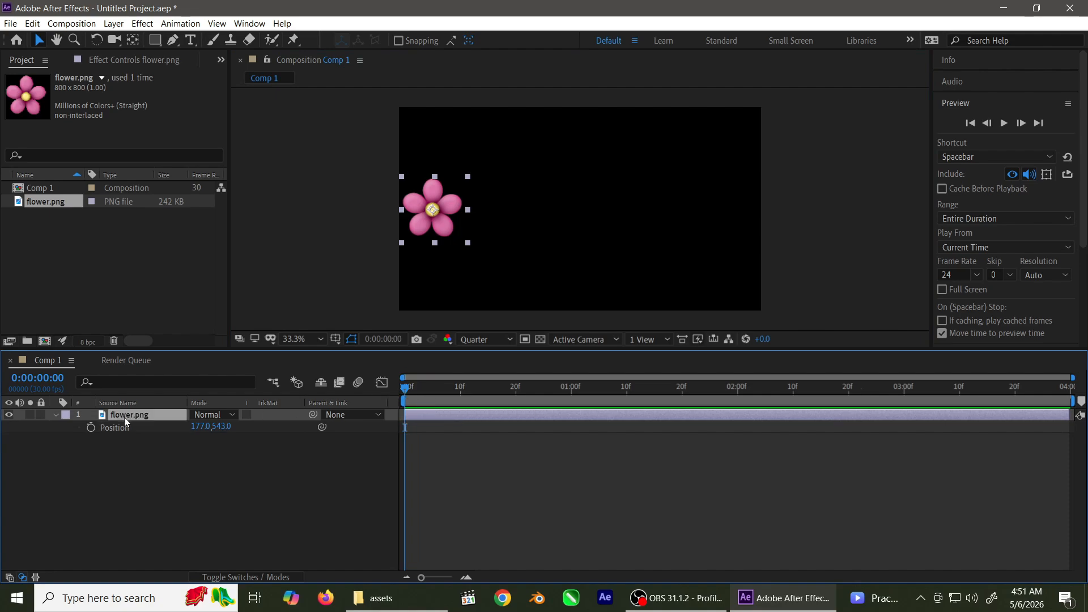
click(91, 428)
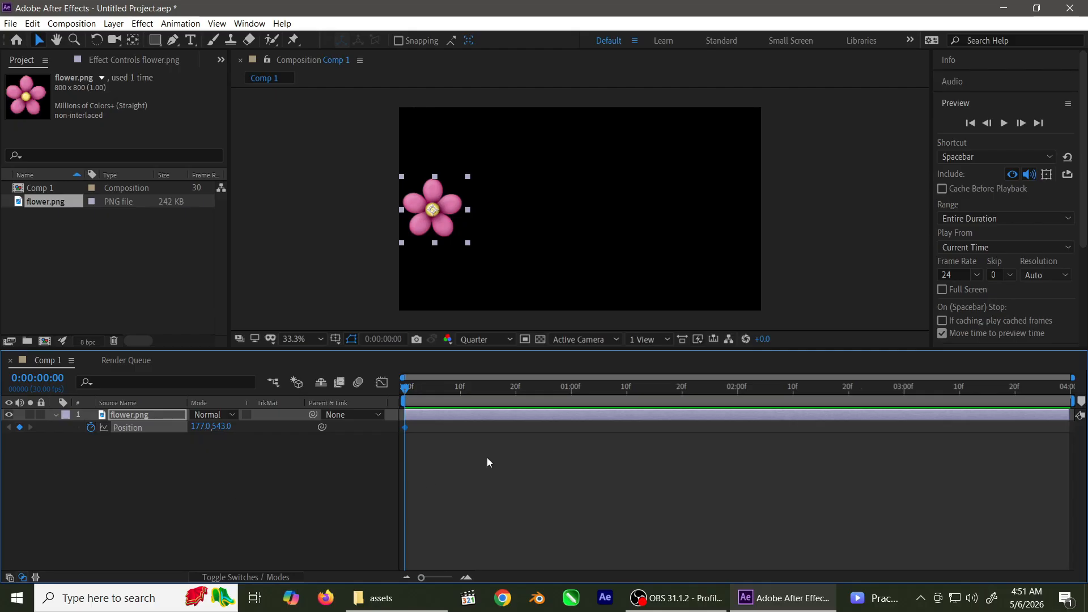
mouse_move(406, 426)
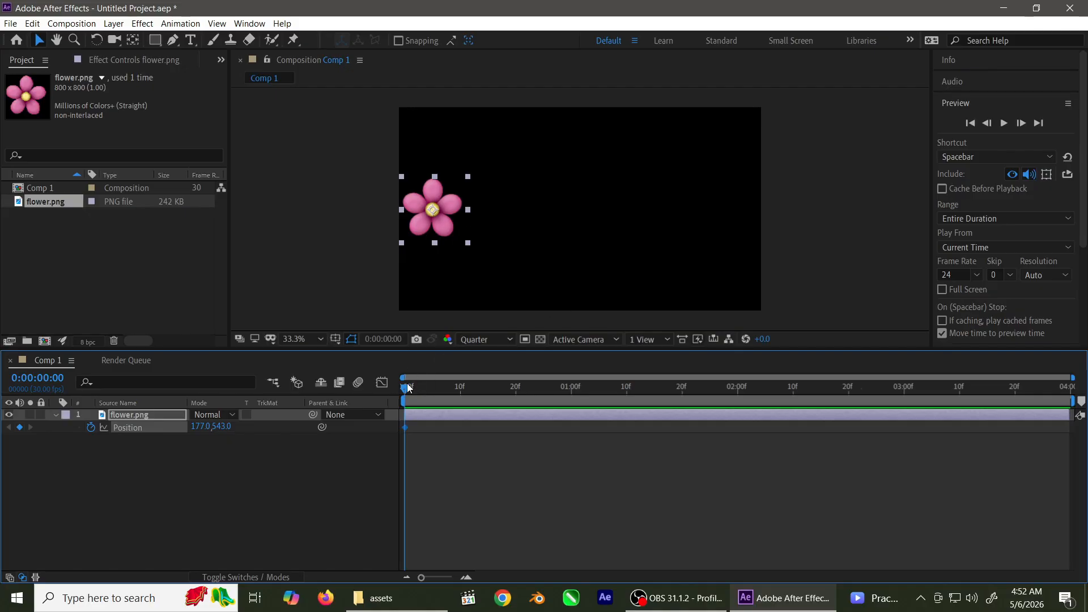
drag(408, 387, 739, 392)
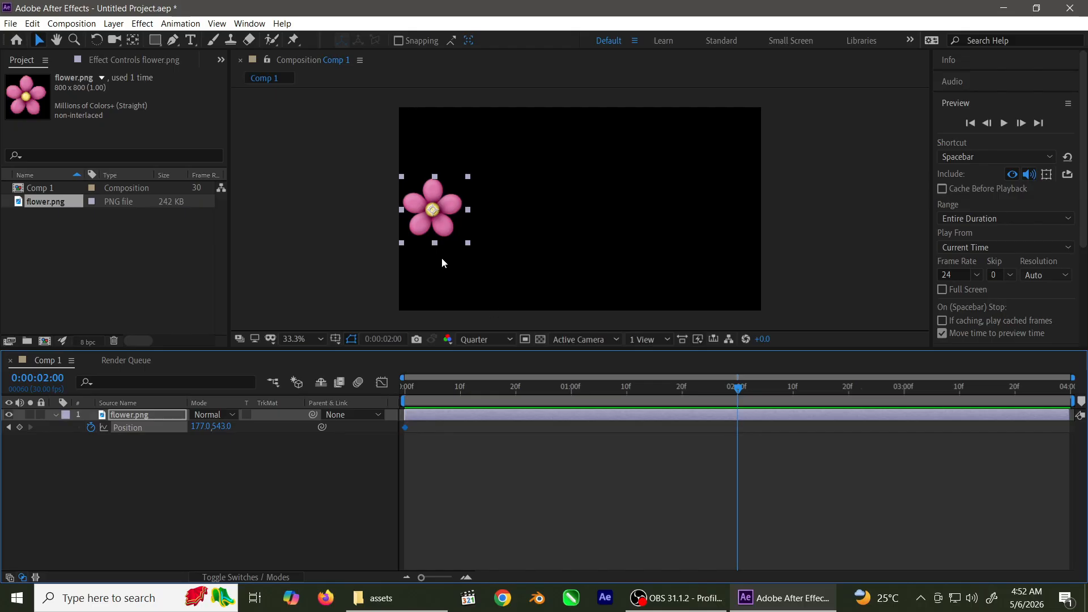
drag(444, 222, 733, 227)
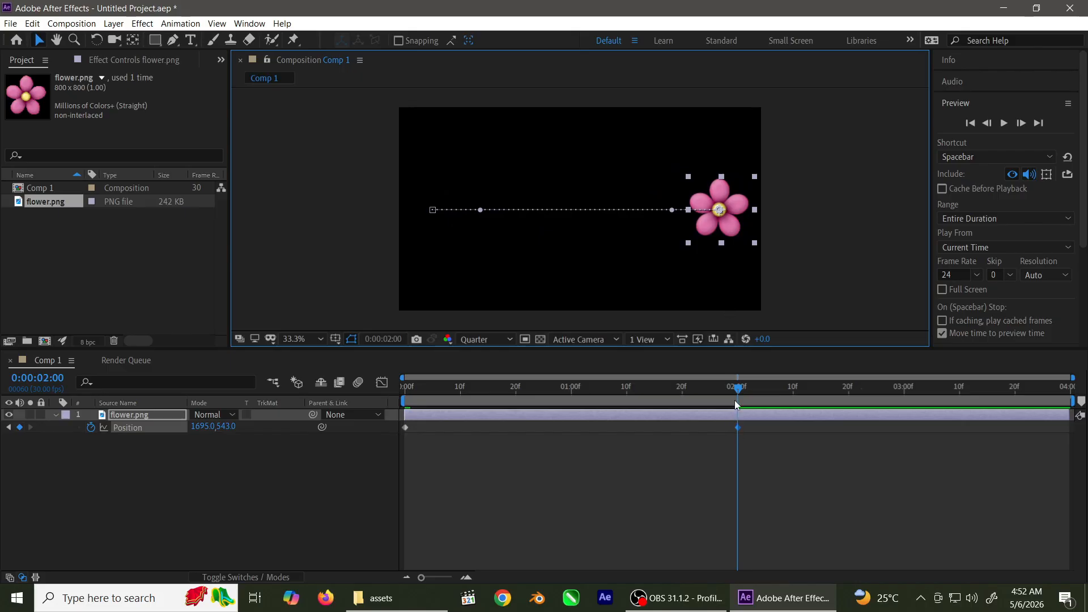
Preview the flower's movement twice from the first frame
drag(737, 389, 405, 399)
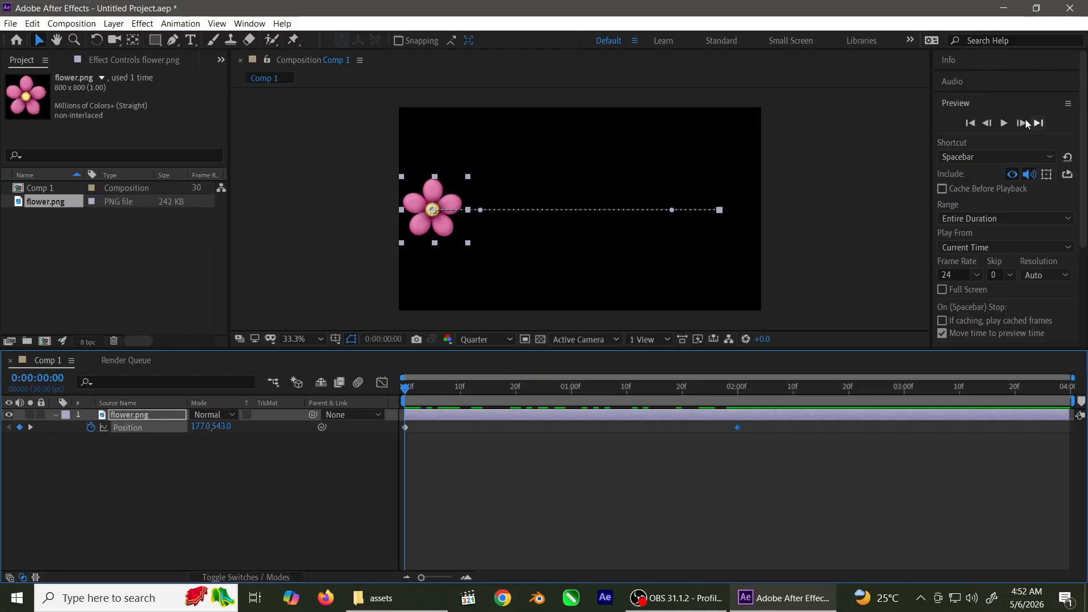
click(1003, 124)
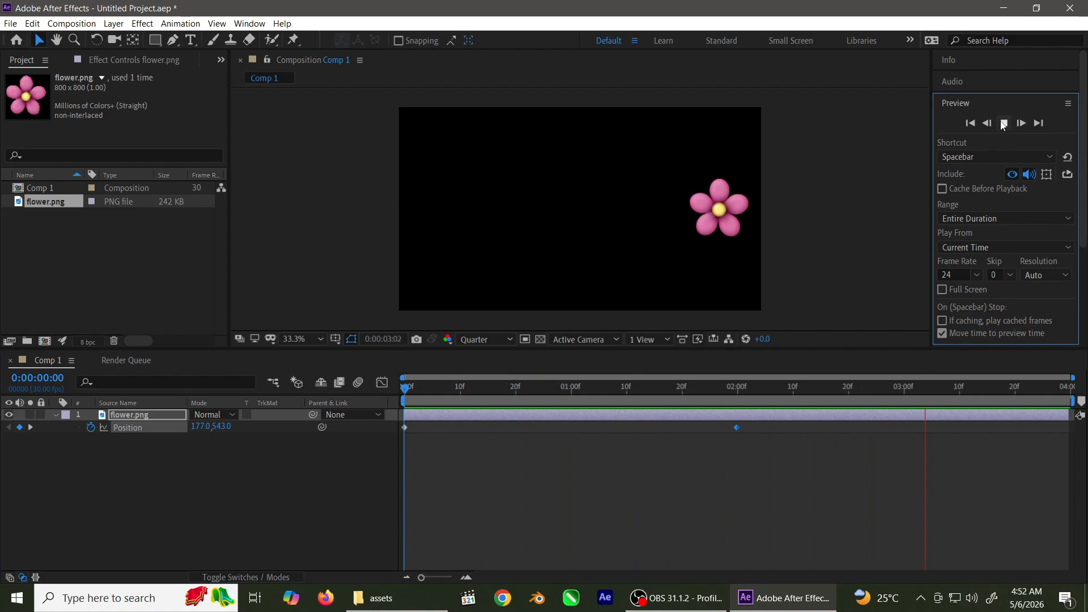
click(1004, 123)
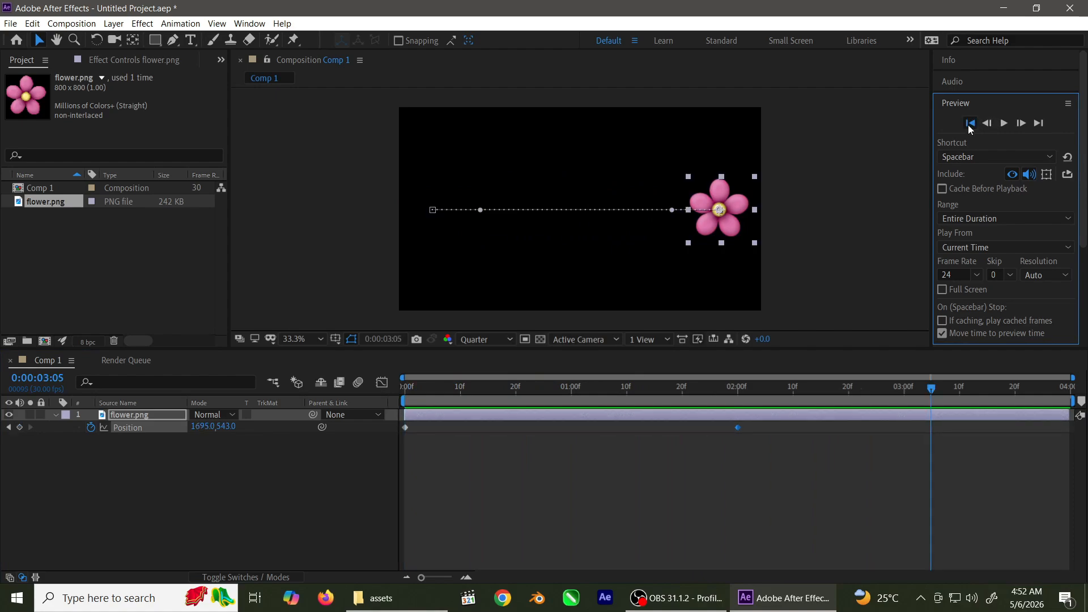
click(971, 123)
click(1004, 124)
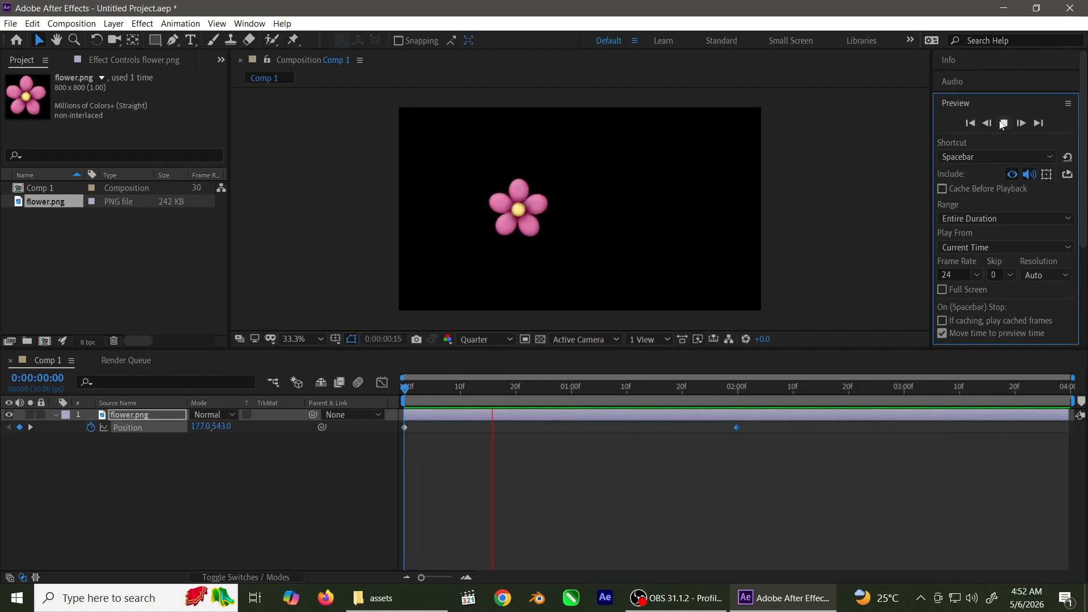
click(1003, 124)
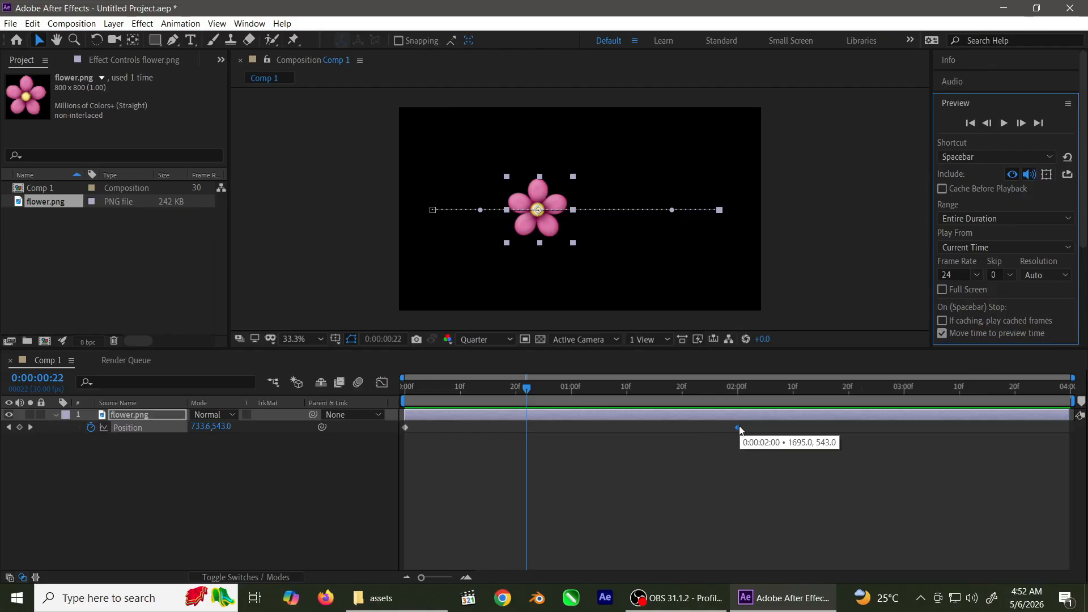
Try a faster movement by shifting the second Position keyframe to 0:00:01:00, and preview it from the first frame
drag(740, 427, 571, 429)
drag(527, 388, 388, 416)
click(1005, 123)
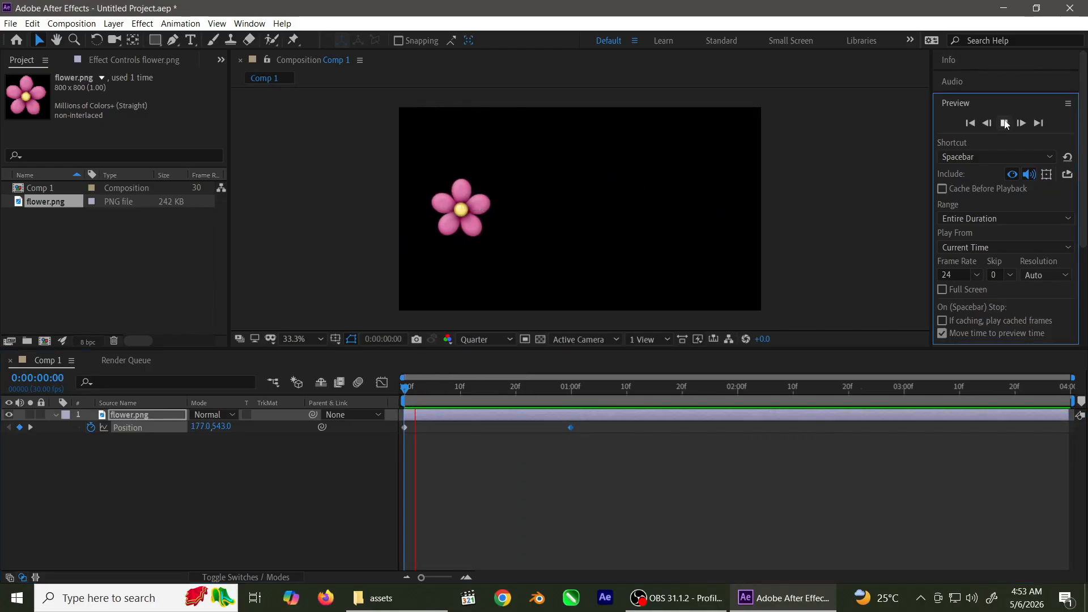
click(1004, 123)
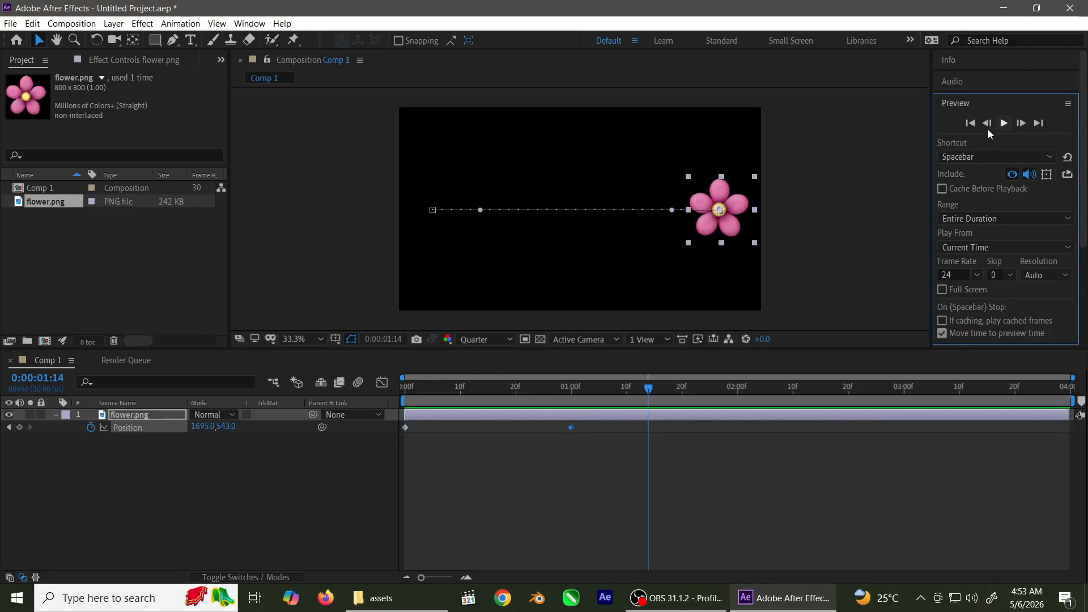
click(971, 123)
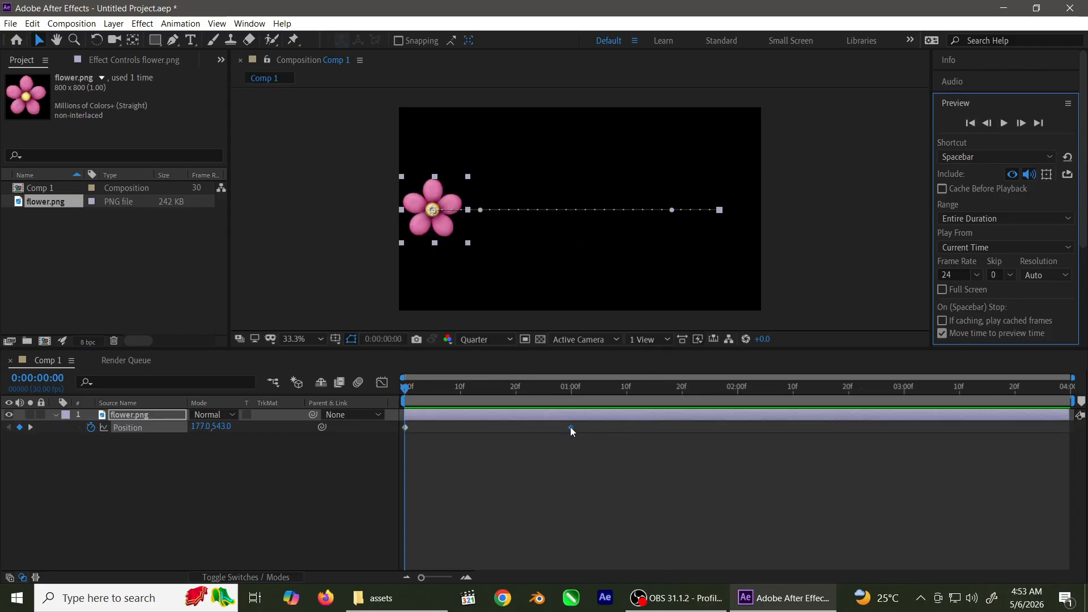
Try a slower movement by shifting the second Position keyframe to 0:00:03:00, and preview it from the first frame
drag(570, 427, 905, 410)
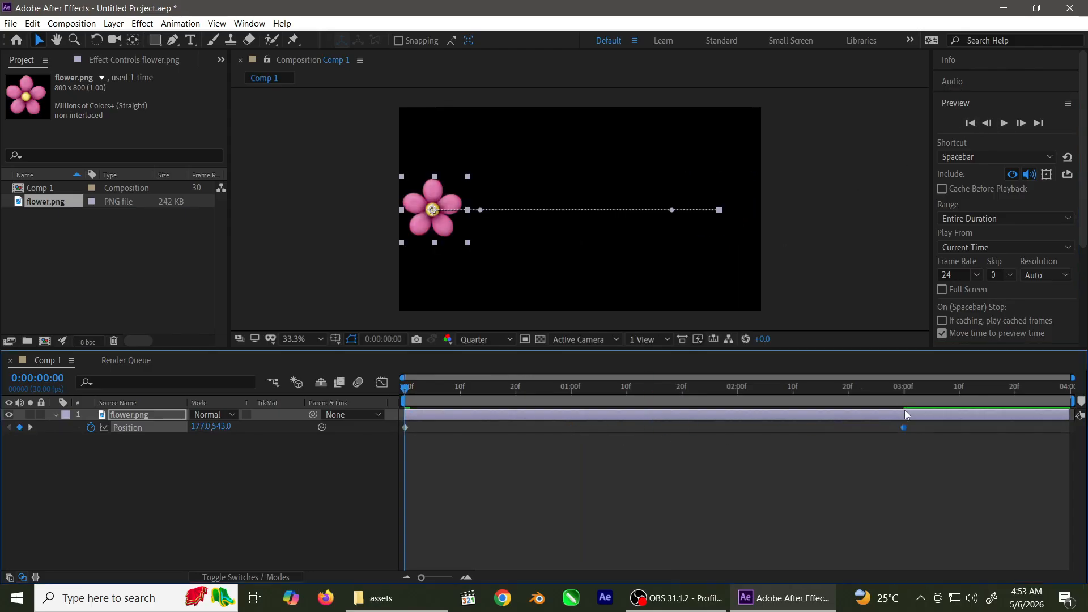
click(975, 120)
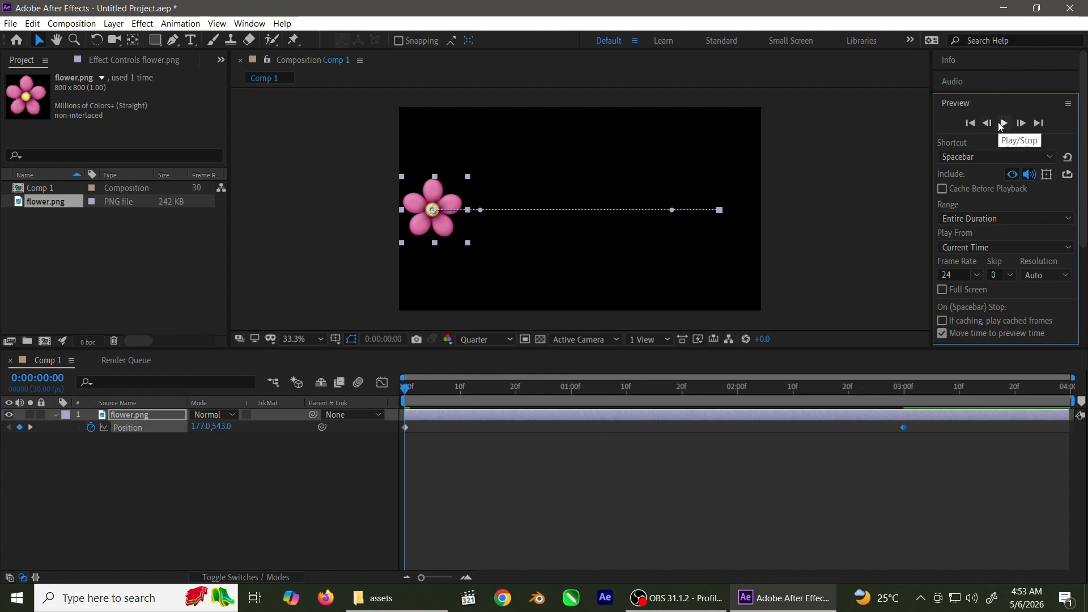
click(1003, 123)
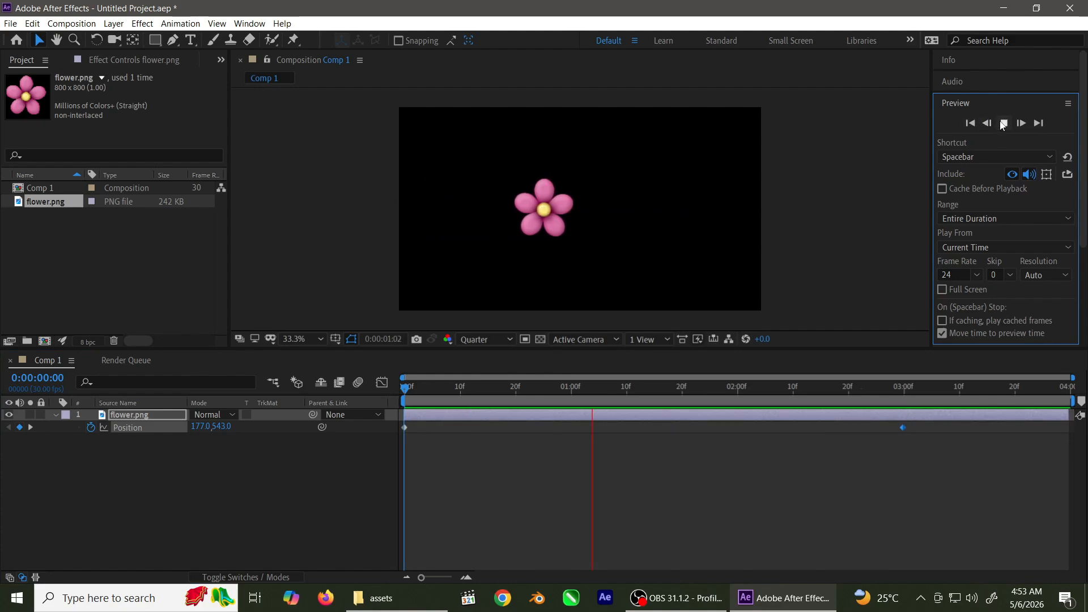
click(1003, 123)
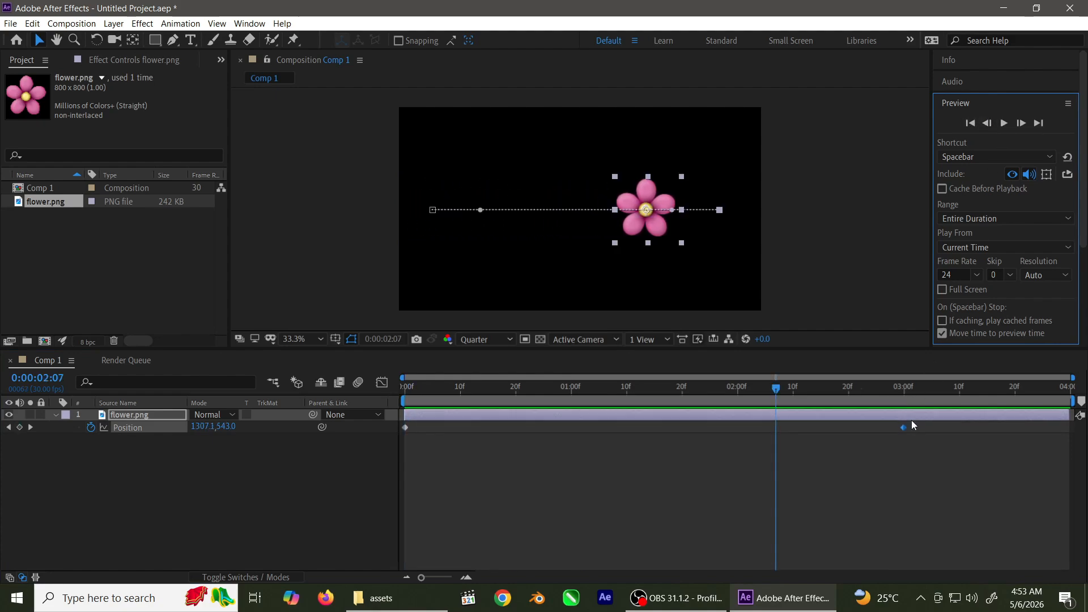
Return the second Position keyframe to 0:00:02:00, and preview the movement from the first frame
drag(904, 426, 739, 444)
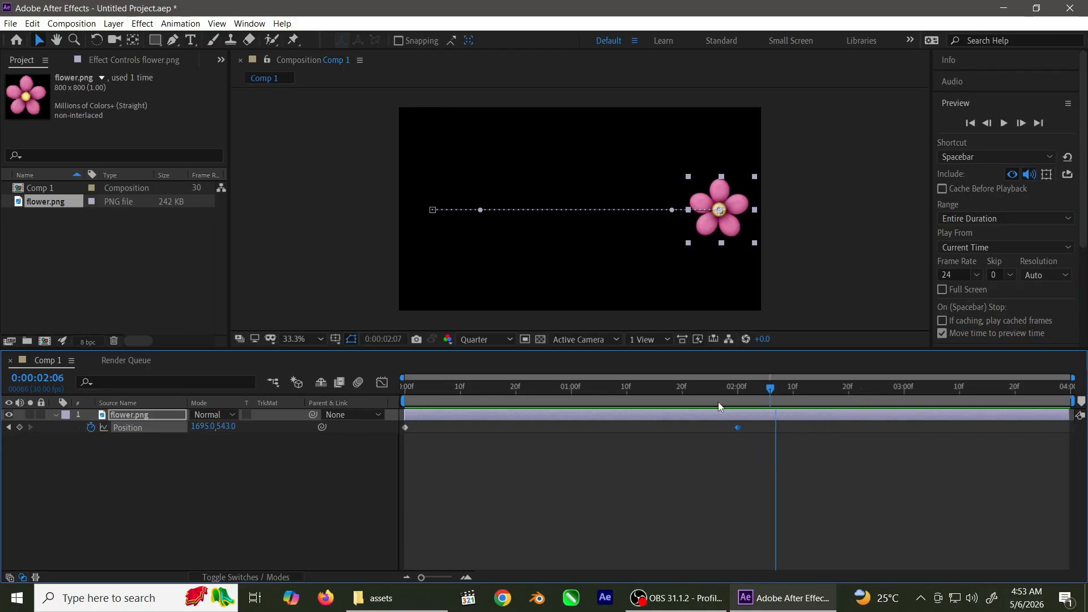
drag(718, 392, 459, 391)
key(Home)
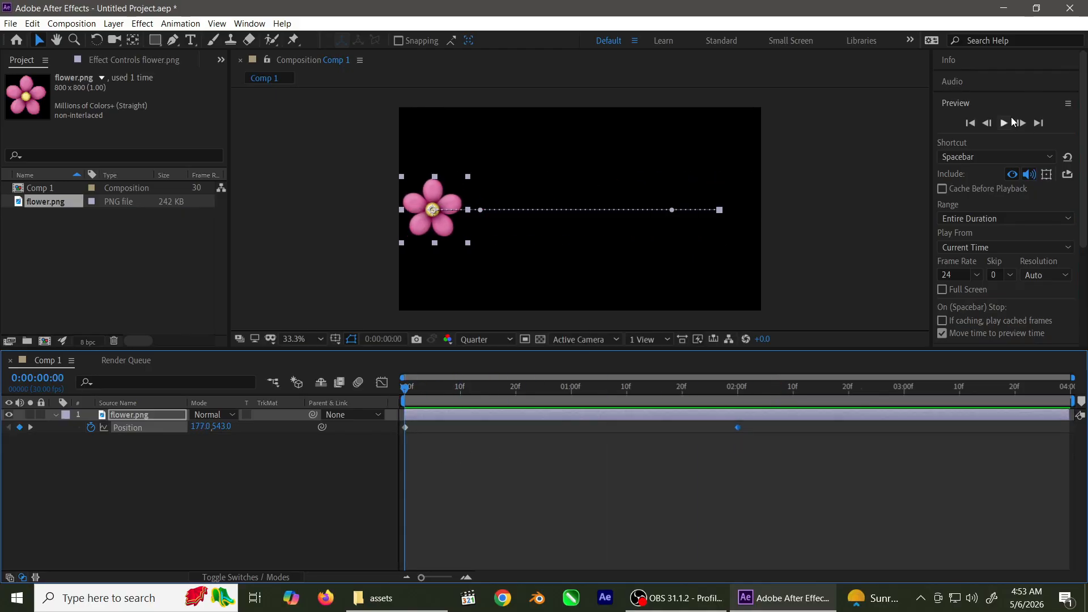
click(1005, 122)
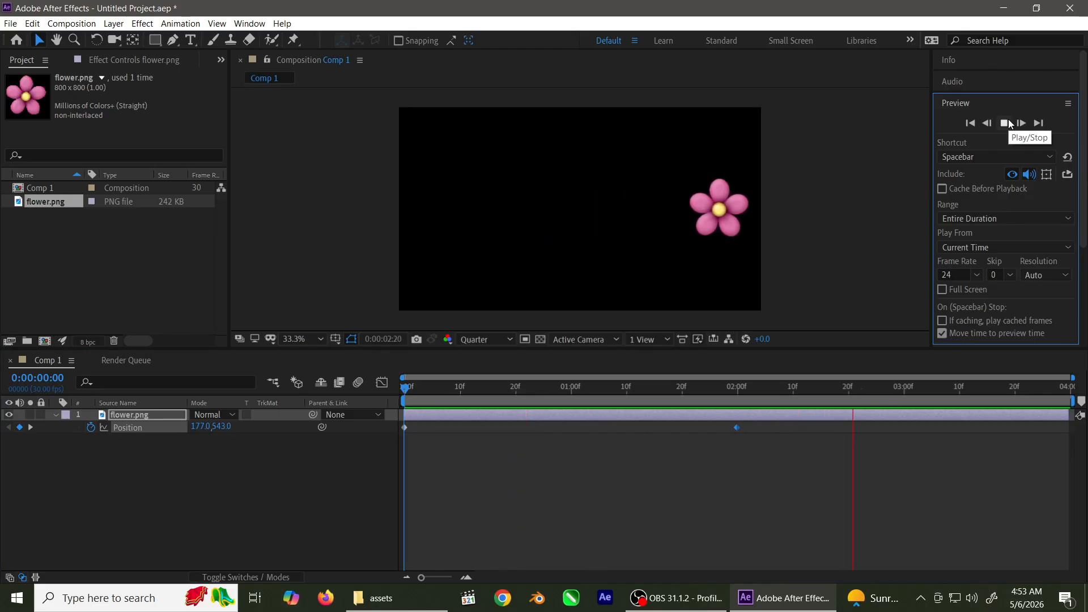
click(1008, 121)
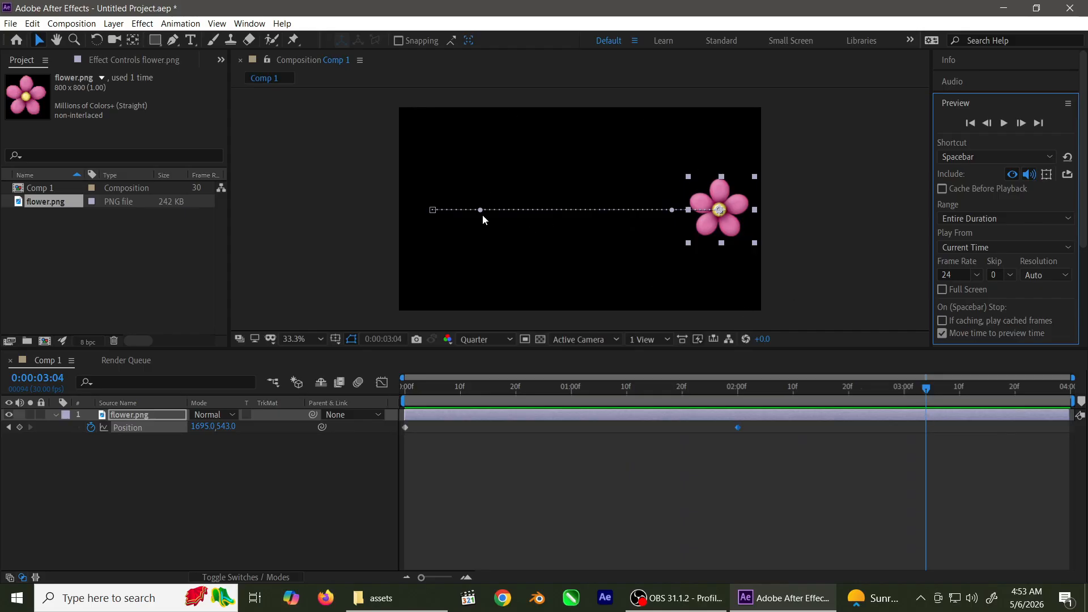
Bend the flower's straight motion path into an upward arch by raising the direction handles of both Position keyframes
drag(481, 210, 508, 138)
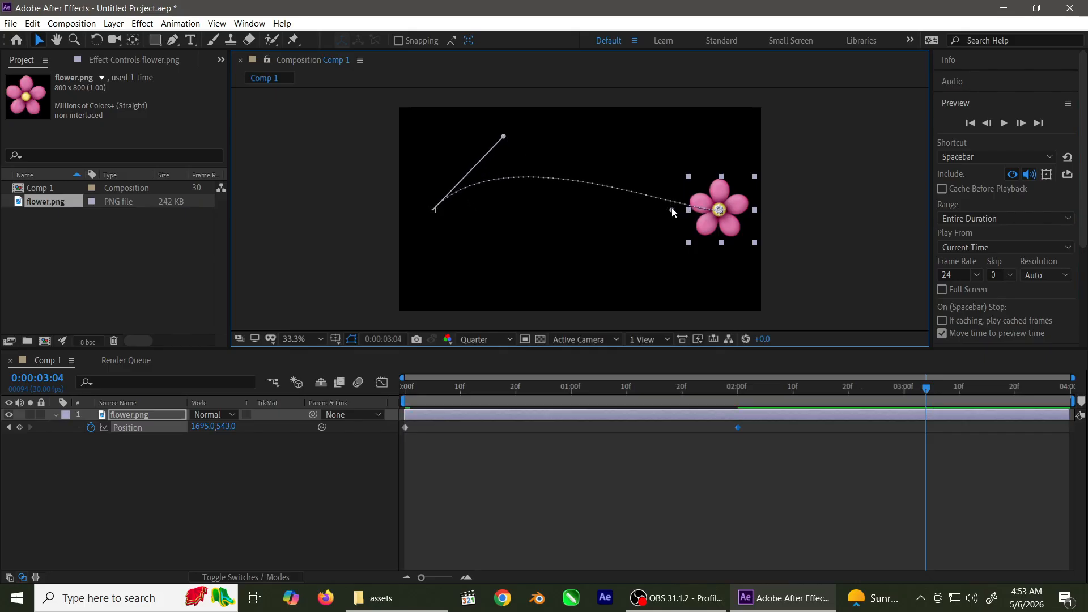
drag(672, 211, 657, 128)
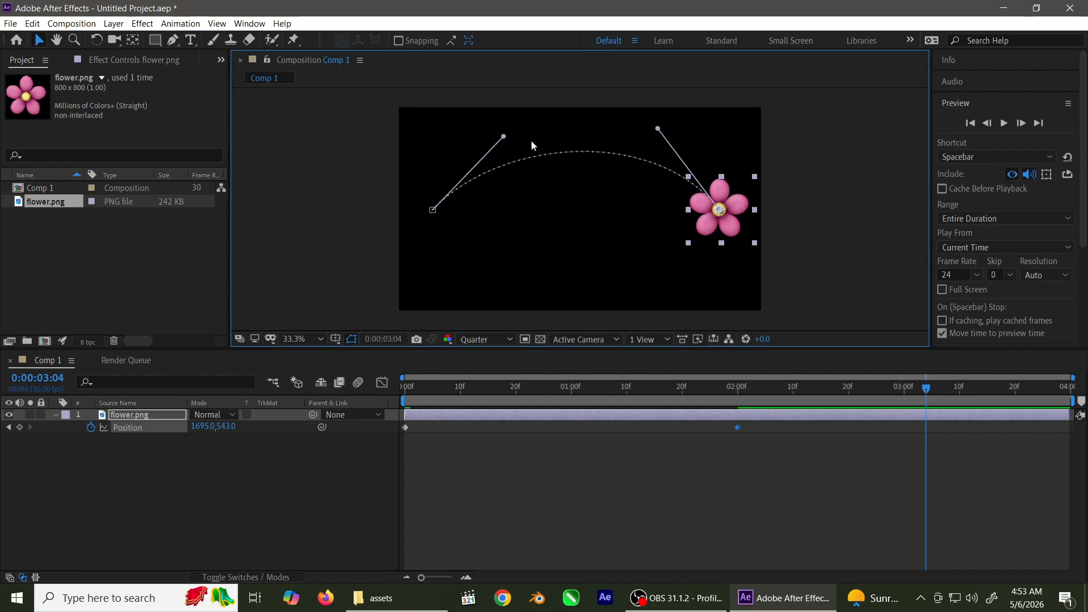
drag(502, 138, 507, 132)
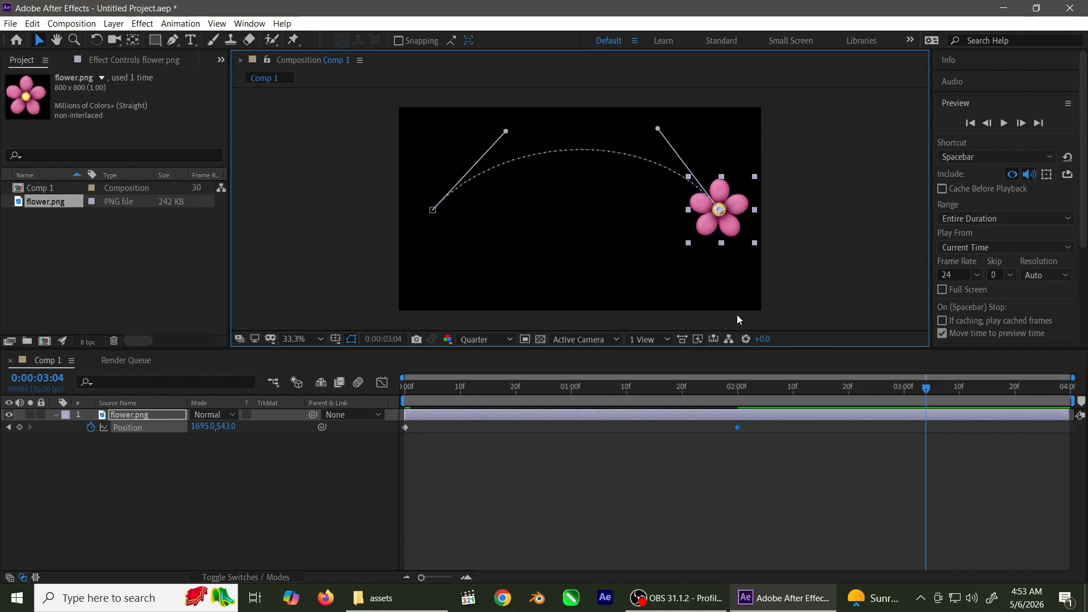
Copy the first Position keyframe to the last frame at 0:00:03:29 so the flower returns to its starting point
drag(925, 390, 1080, 402)
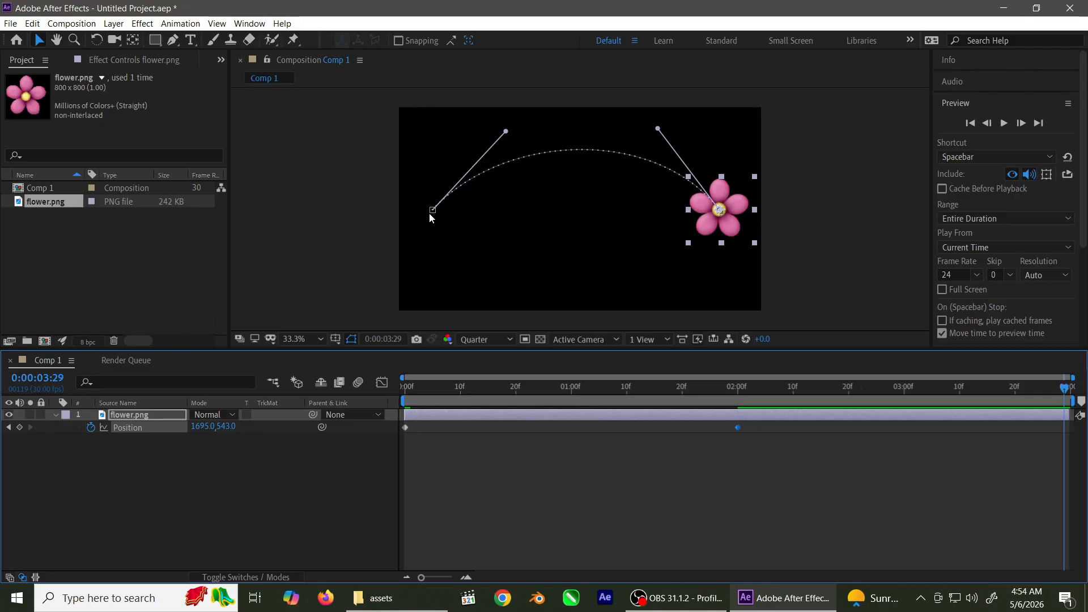
click(406, 427)
key(ctrl+v)
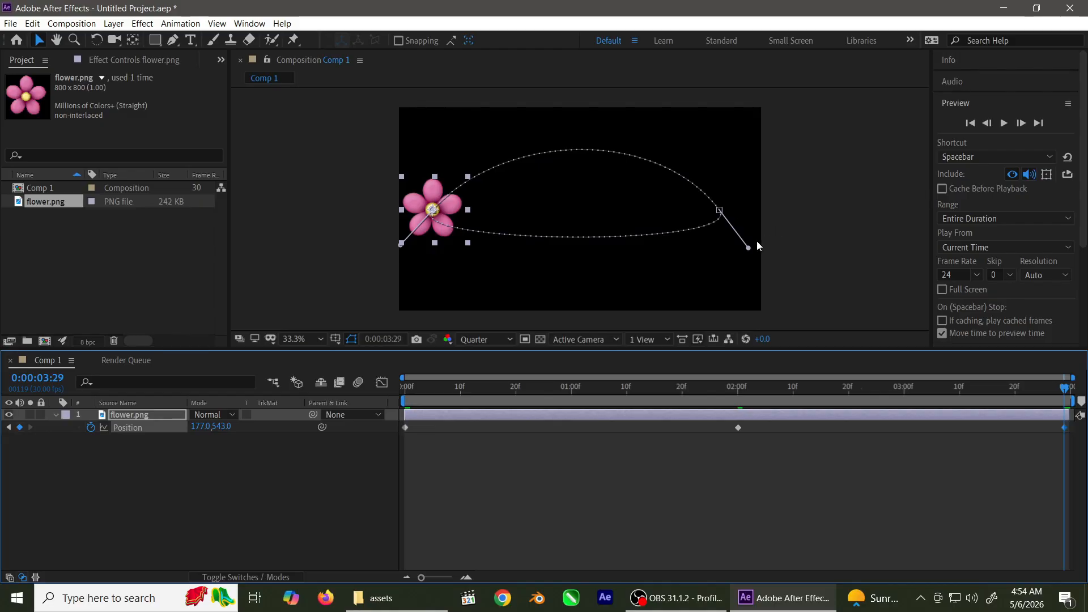
Bend the return path downward with its two direction handles to form a rounded loop, and preview the motion from the start
drag(748, 249, 710, 288)
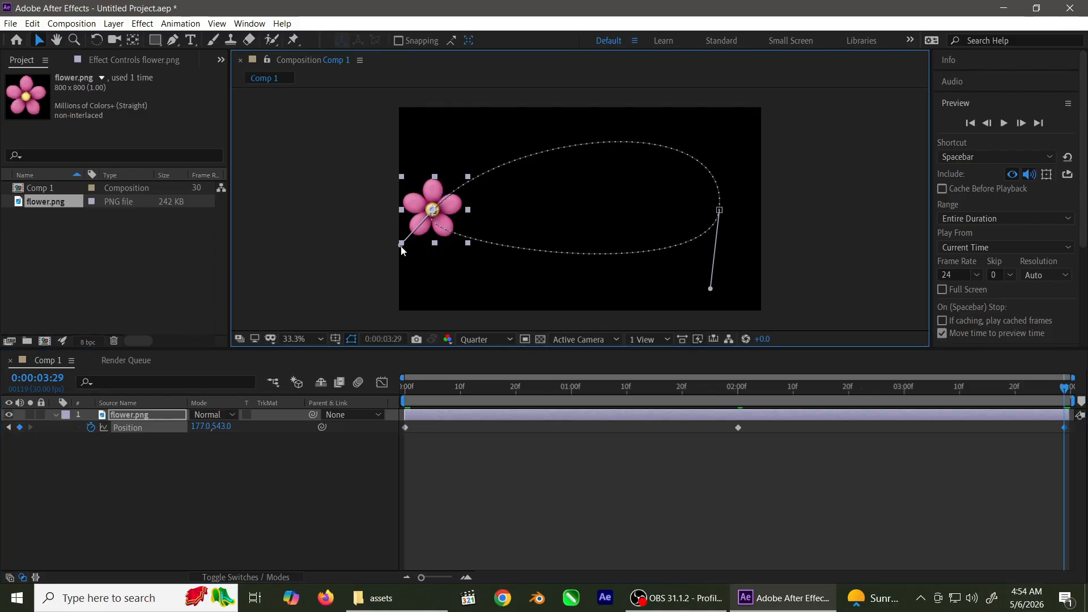
drag(401, 244, 559, 296)
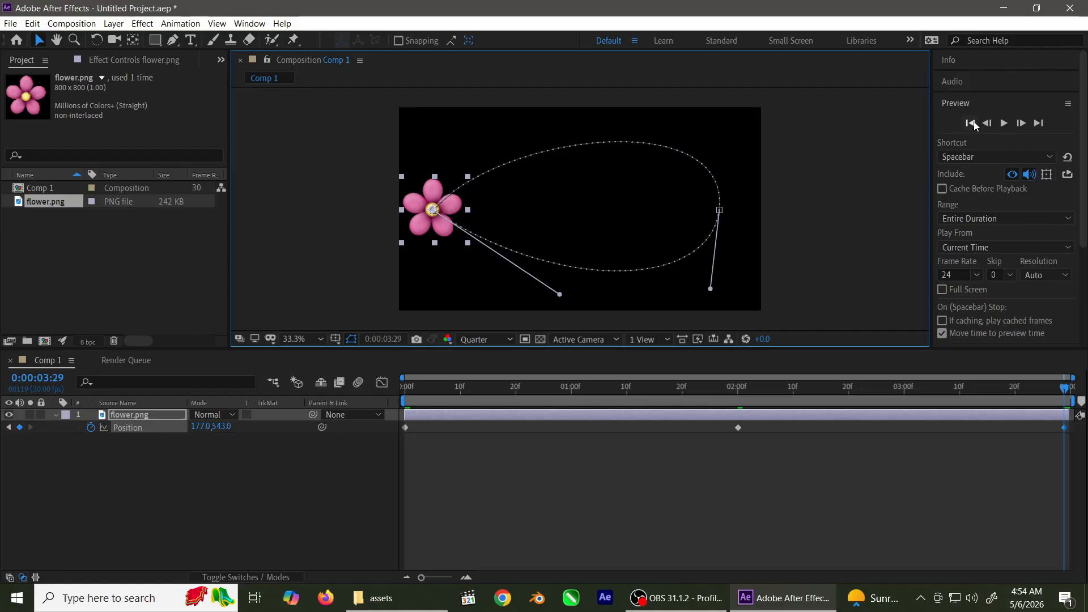
click(971, 123)
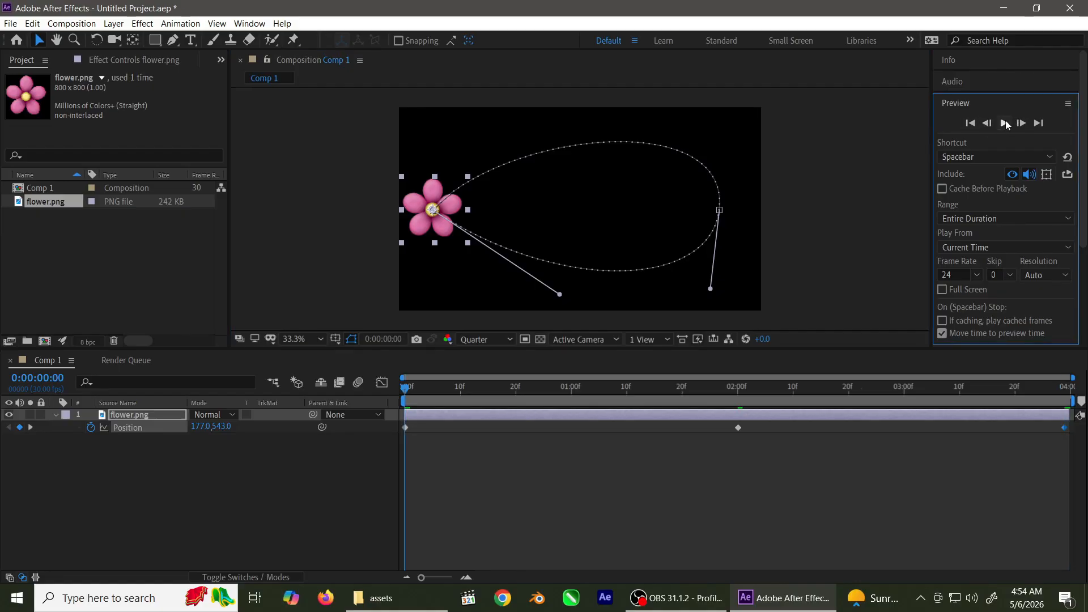
click(1005, 123)
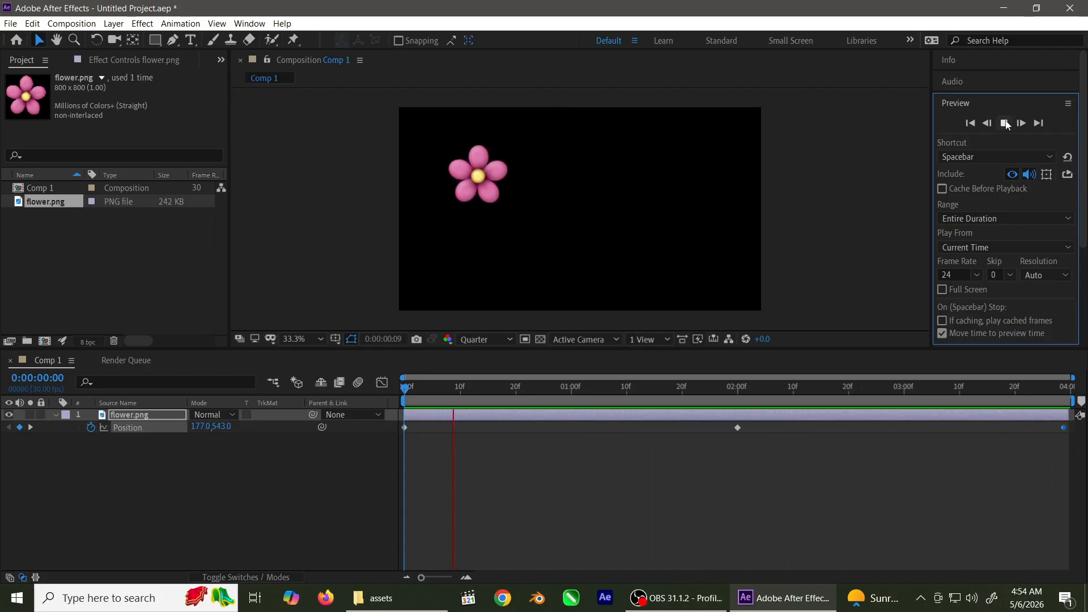
click(1006, 123)
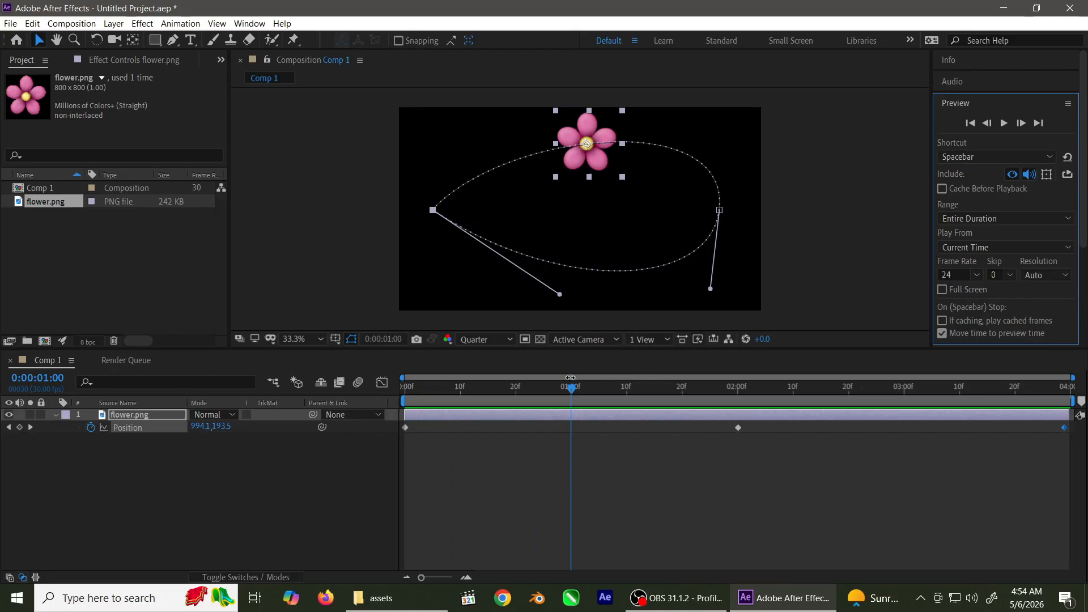
drag(572, 395, 385, 442)
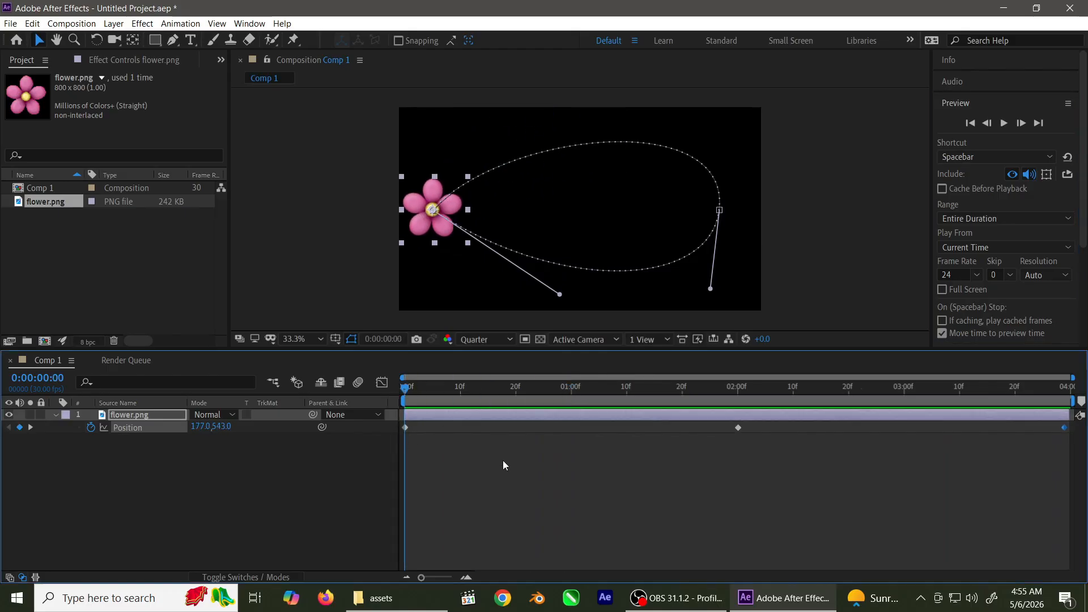
Keyframe the flower's Rotation at the first frame, and set it to 3 full revolutions at the last frame, 0:00:03:29
click(132, 415)
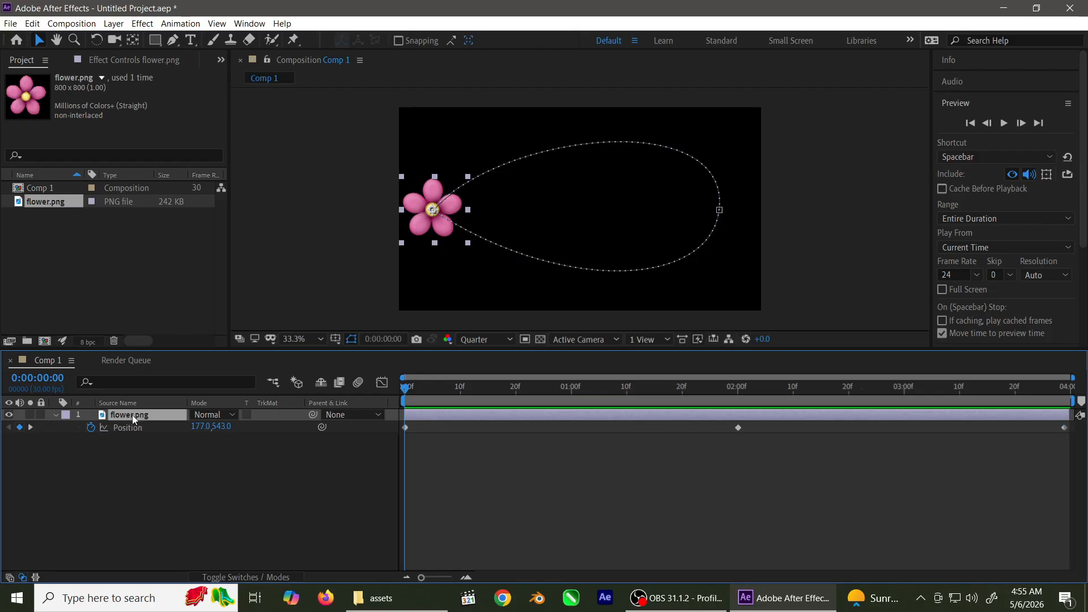
key(r)
click(92, 428)
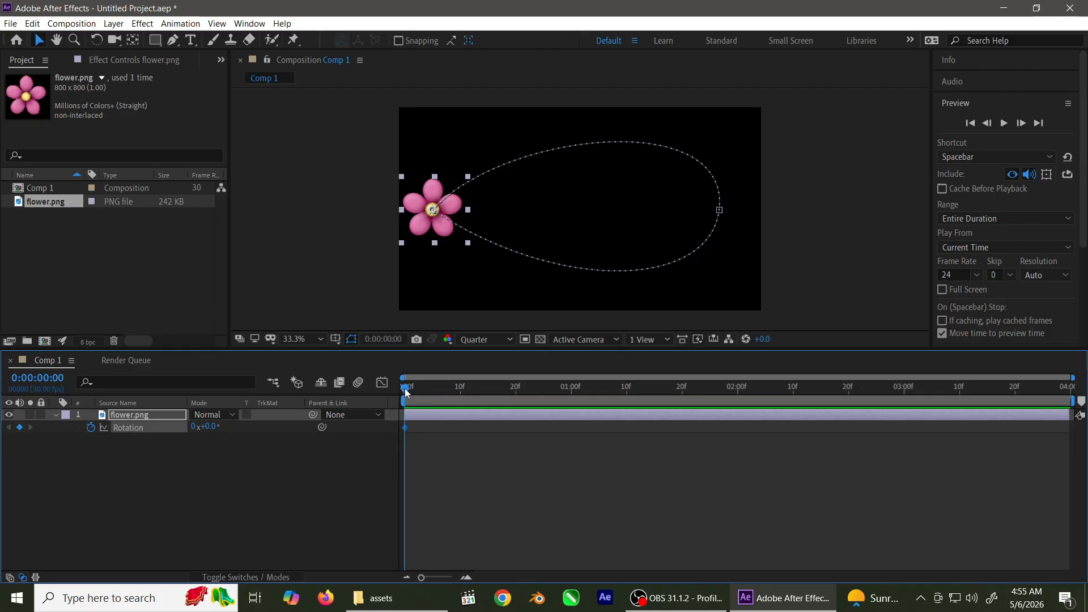
drag(406, 392, 1080, 394)
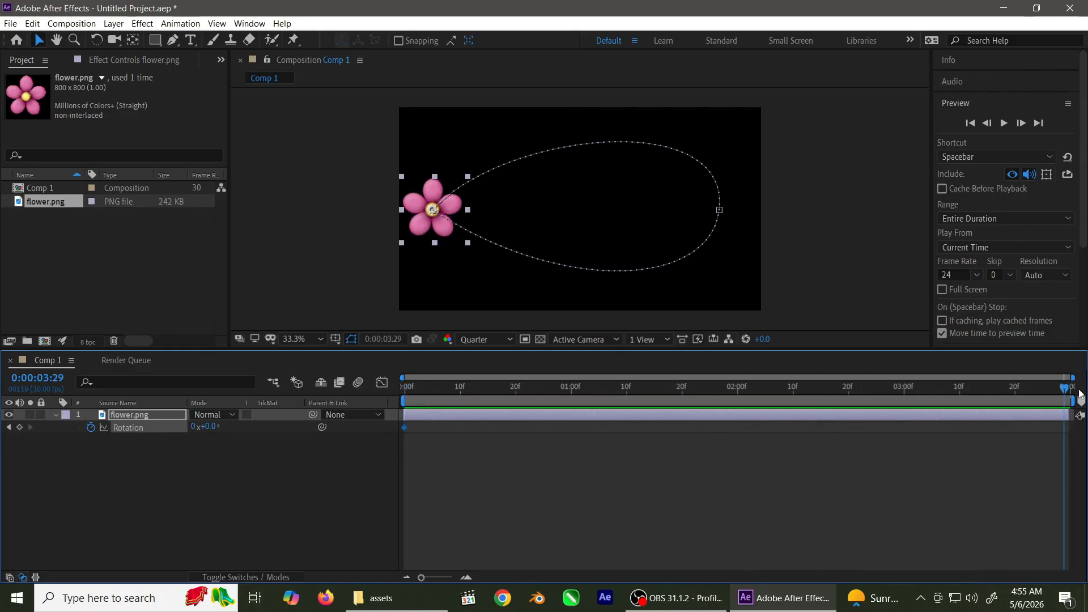
click(1039, 124)
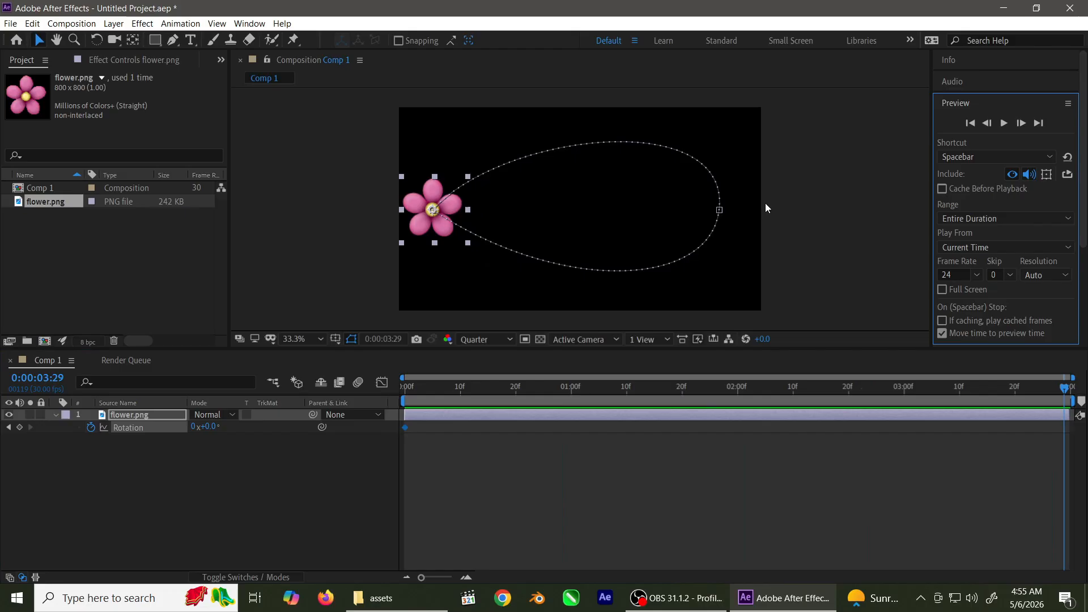
click(194, 427)
text(3)
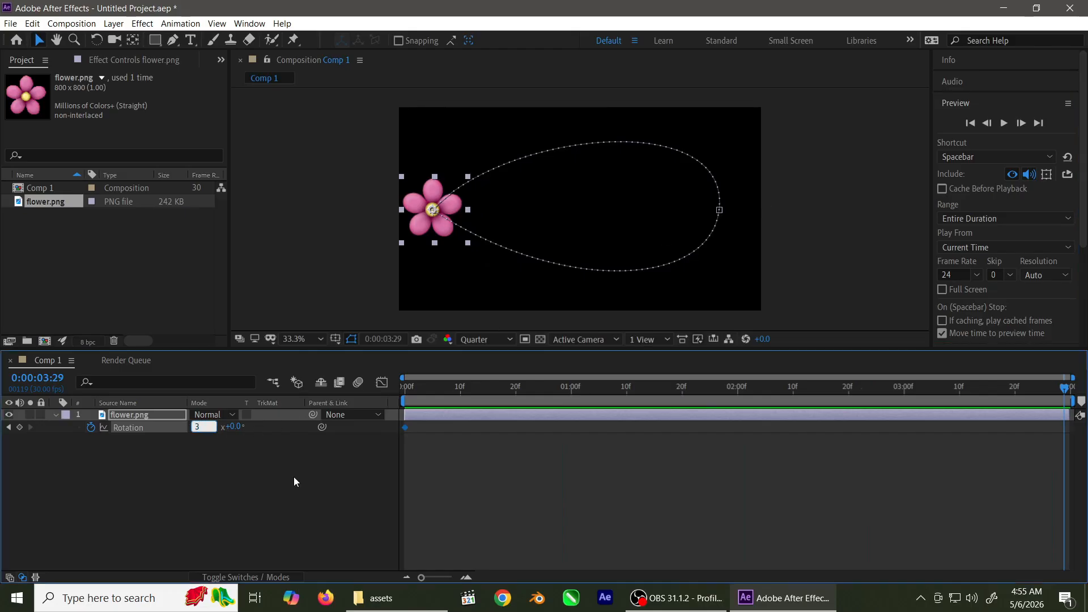
key(Return)
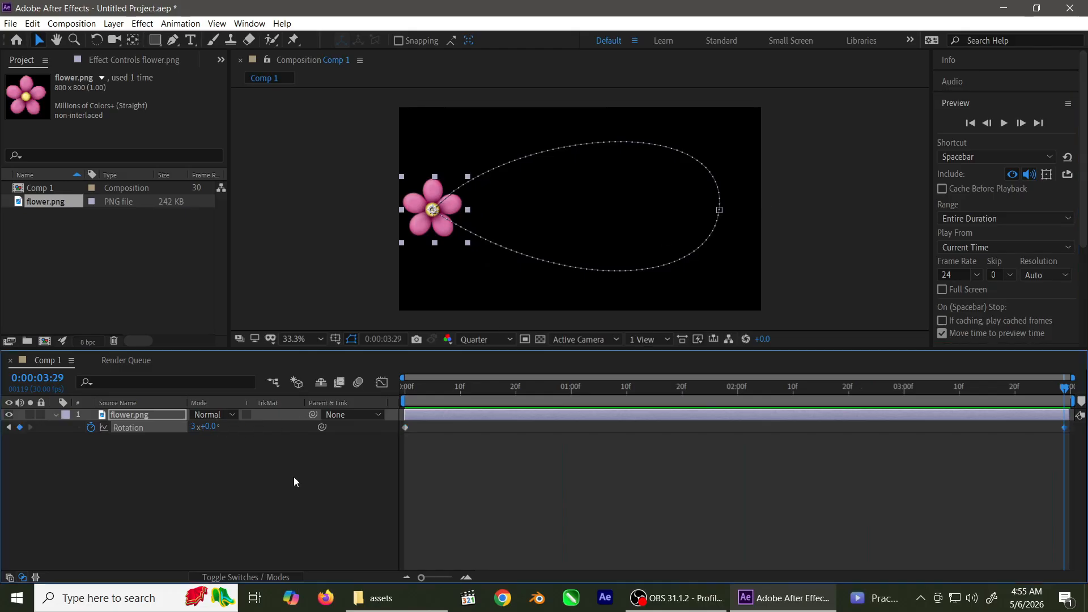
Preview the spinning flower from the first frame, and scrub back through the timeline to examine its rotation along the path
click(970, 123)
click(1006, 127)
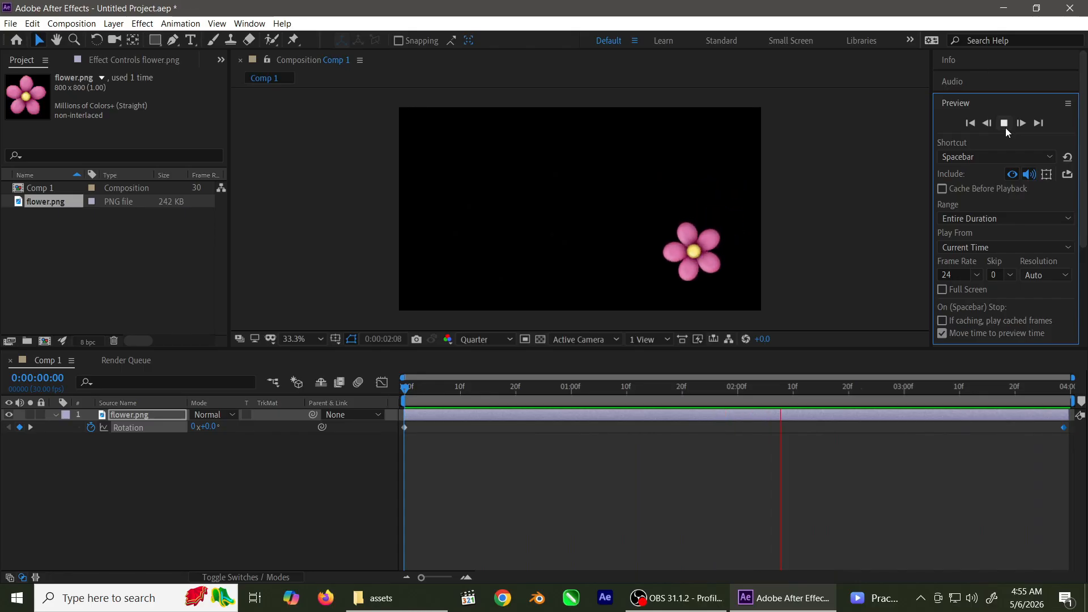
click(1005, 126)
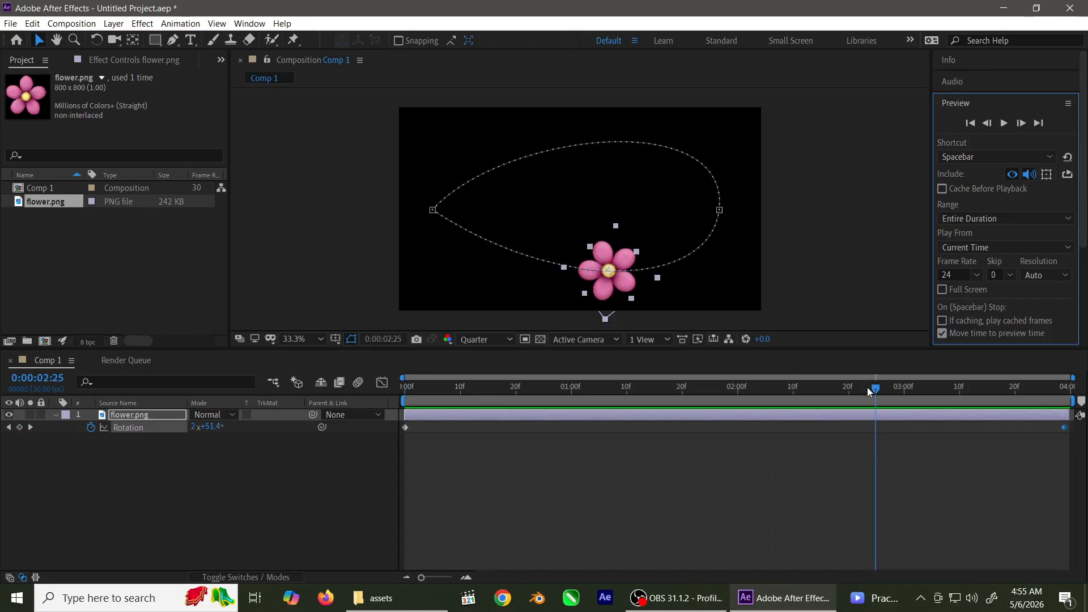
drag(872, 389, 572, 388)
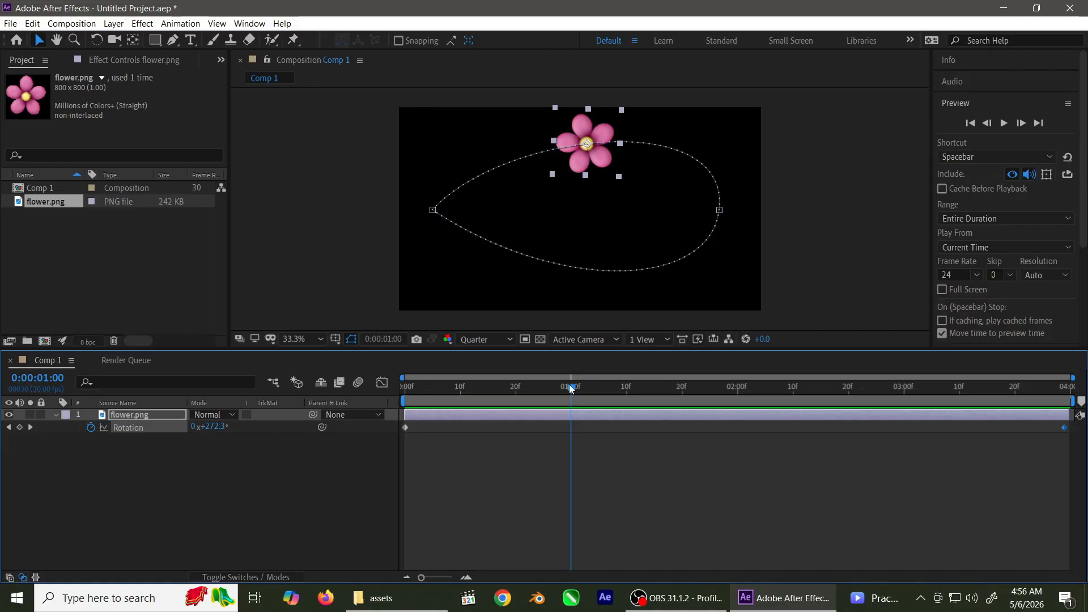
mouse_move(571, 388)
mouse_down()
mouse_move(901, 397)
mouse_move(559, 391)
mouse_up()
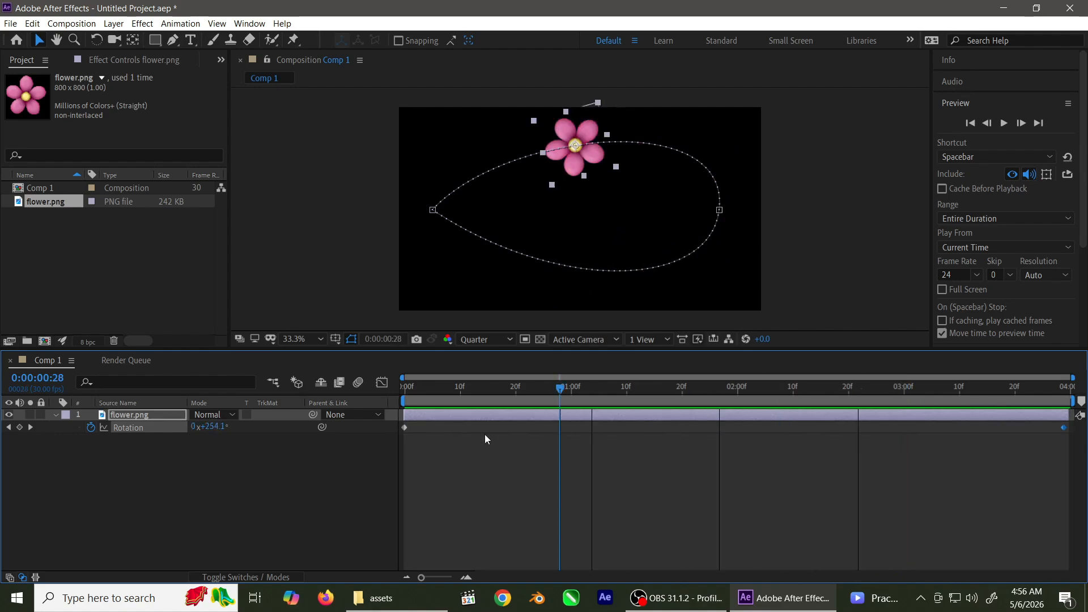
drag(485, 434, 411, 447)
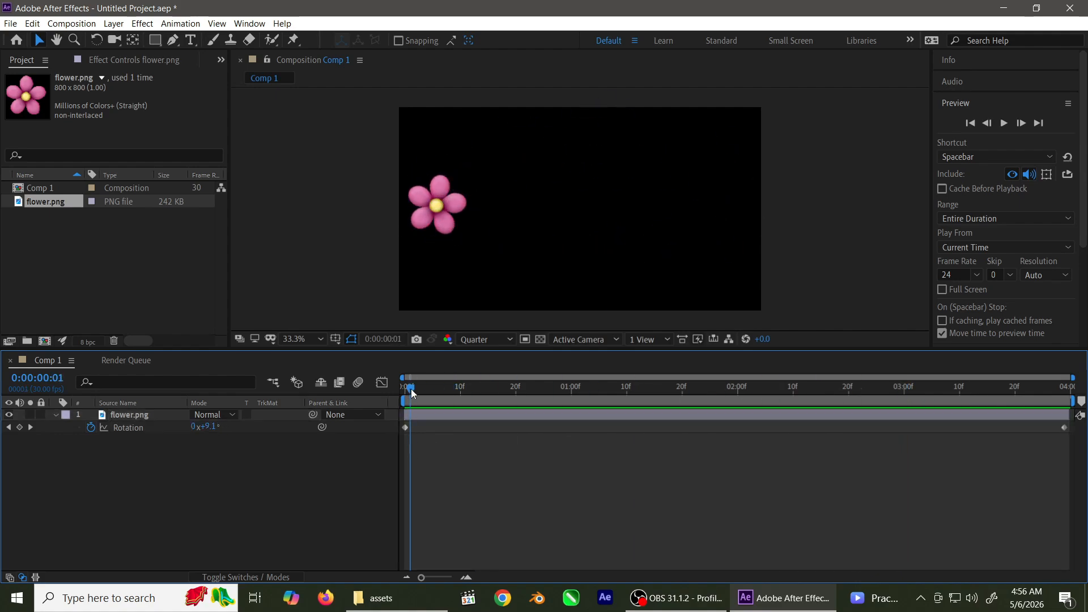
Keyframe the flower's Scale at the first frame, and enlarge it to 65% at 0:00:01:00
drag(411, 393, 388, 394)
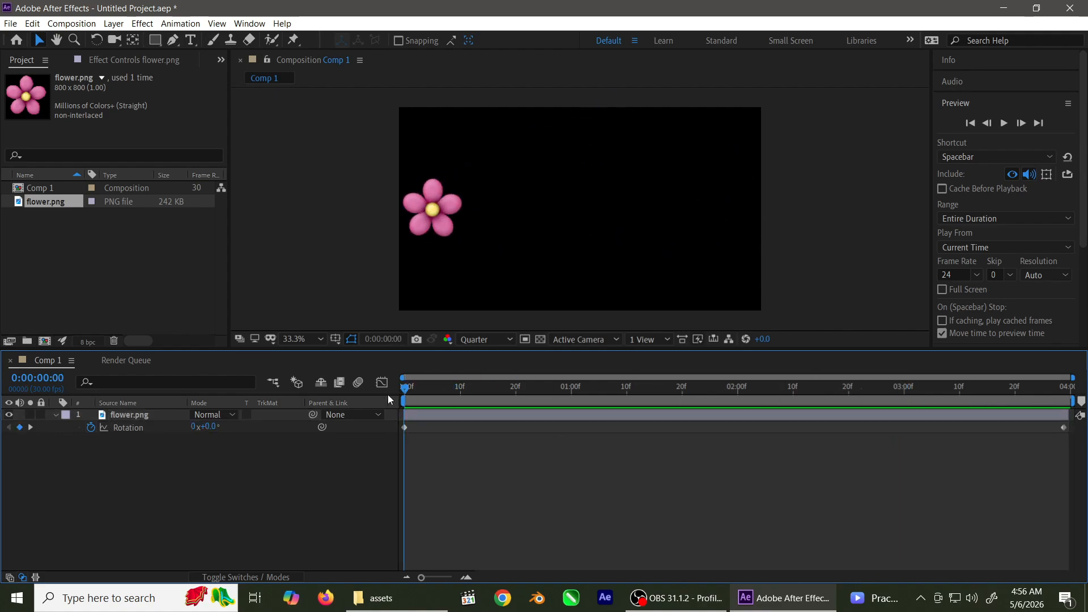
click(126, 416)
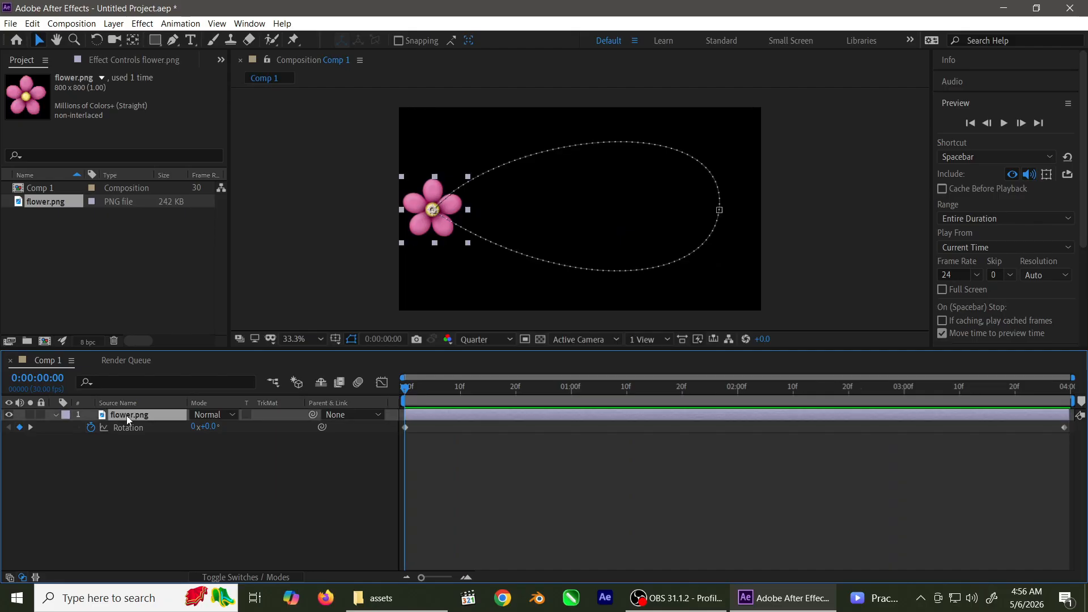
key(s)
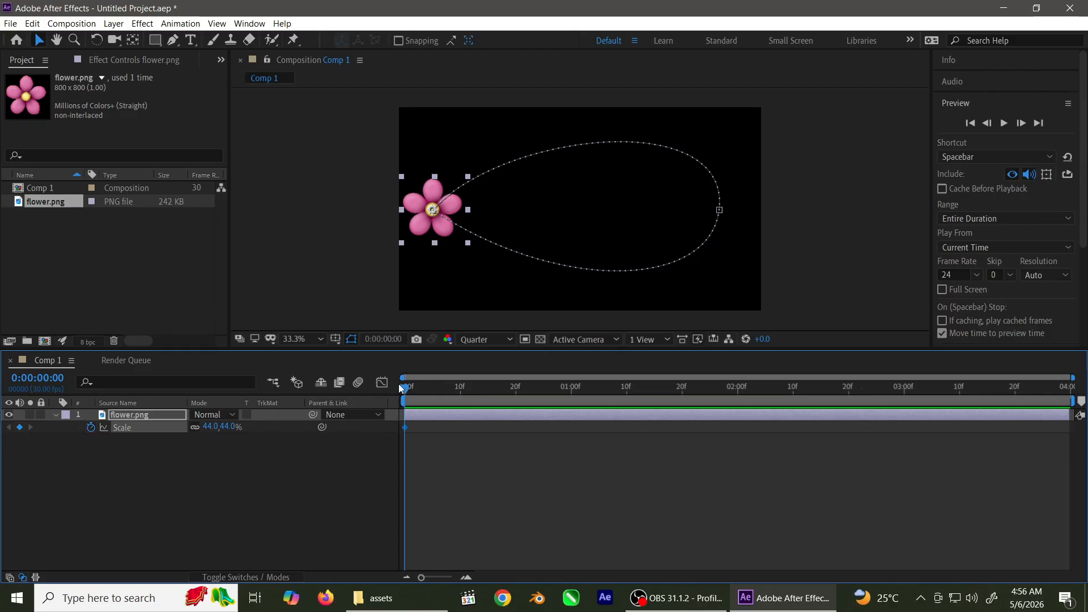
drag(404, 391, 572, 400)
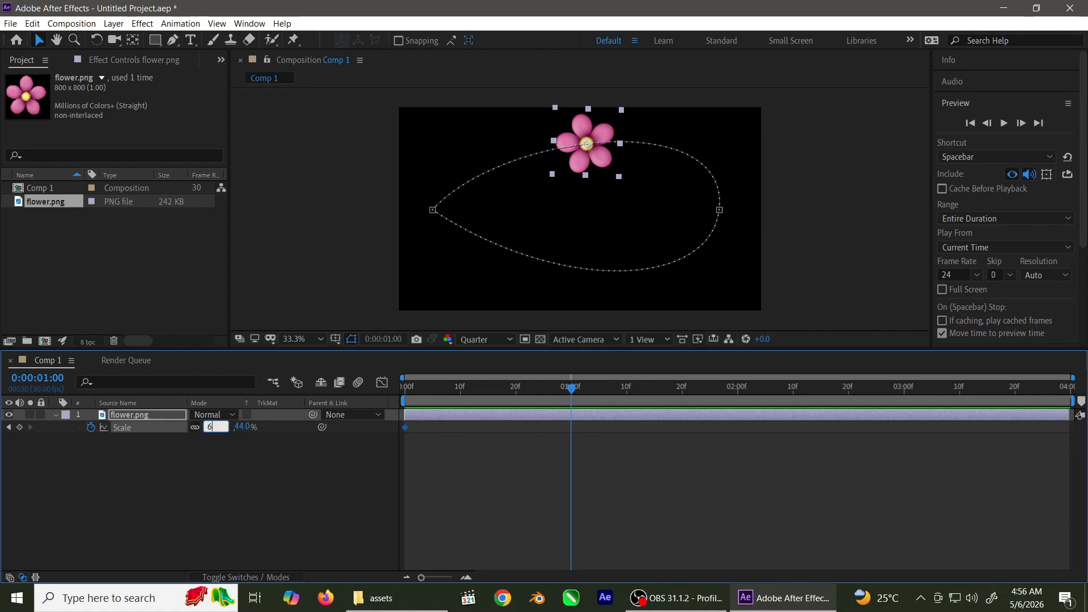
key(Return)
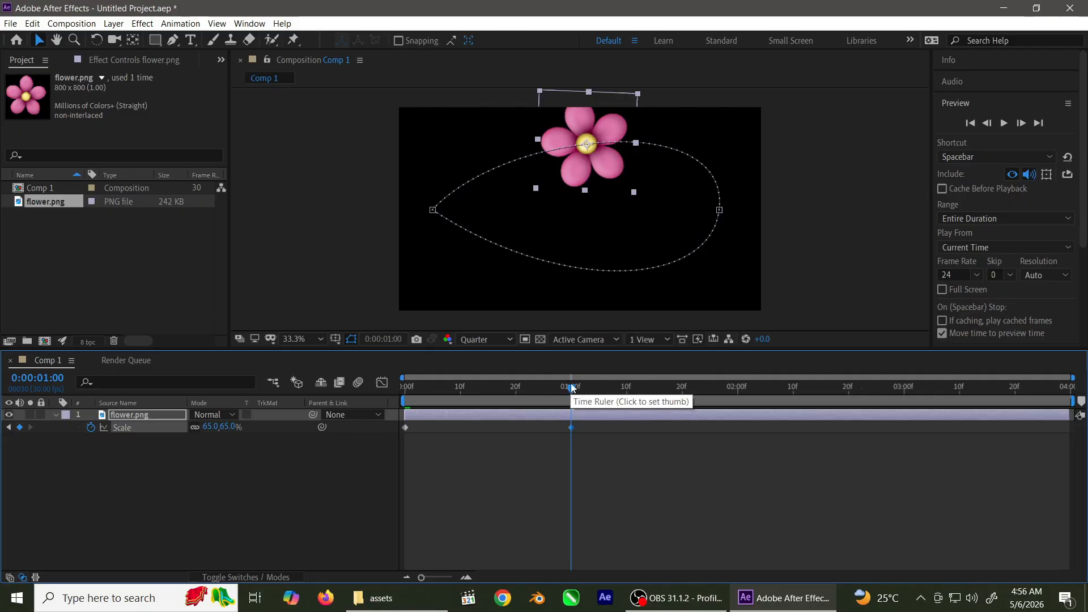
Add Scale keyframes of 44% at 0:00:02:00 and 65% at 0:00:03:00 to the flower
drag(573, 387, 392, 429)
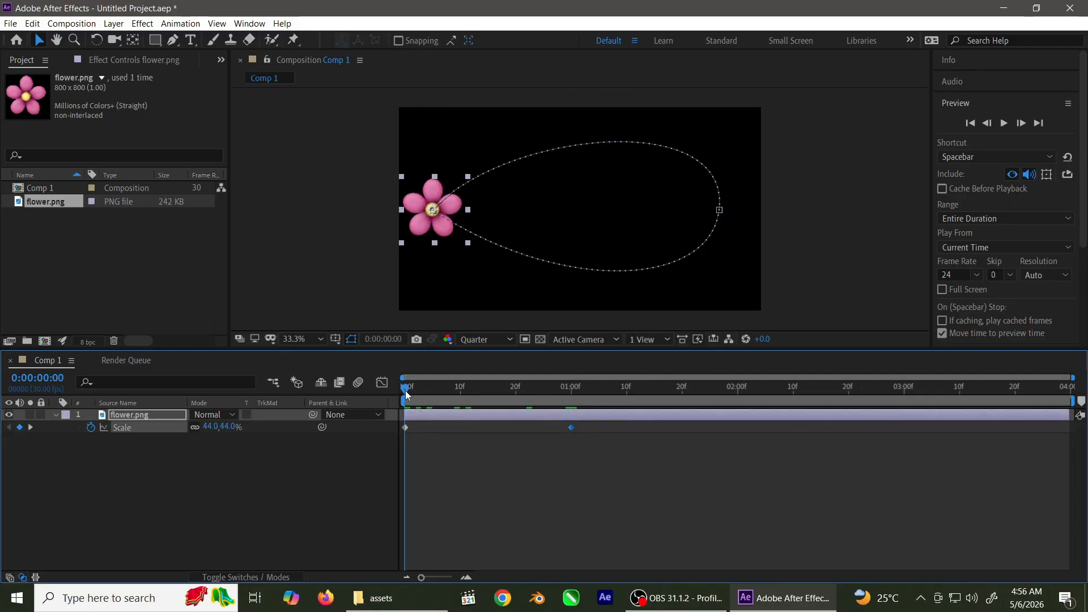
drag(406, 390, 736, 403)
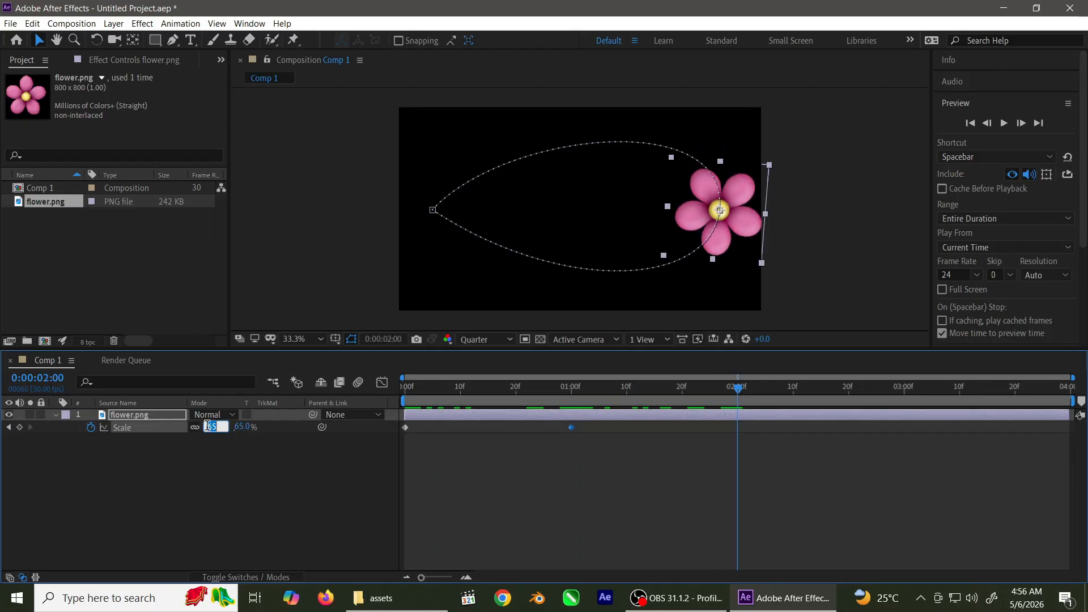
key(Return)
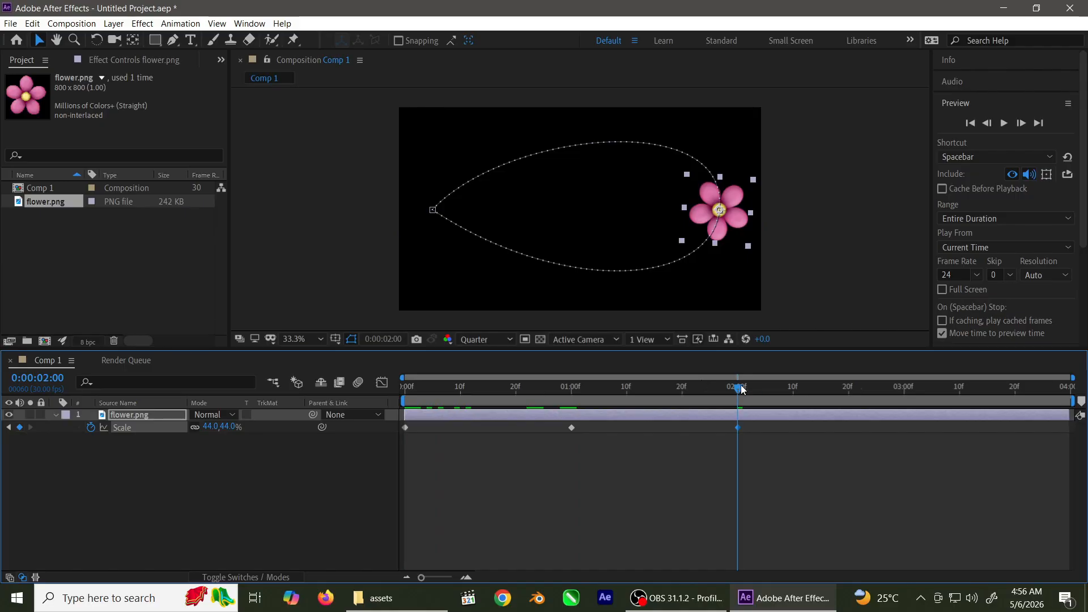
drag(742, 389, 906, 401)
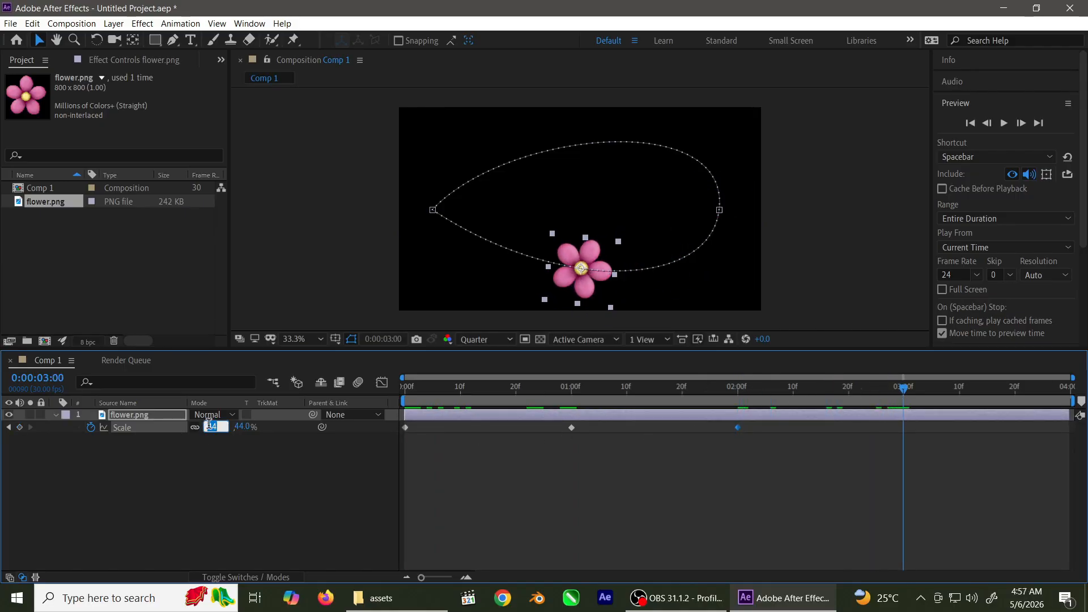
text(65)
key(Return)
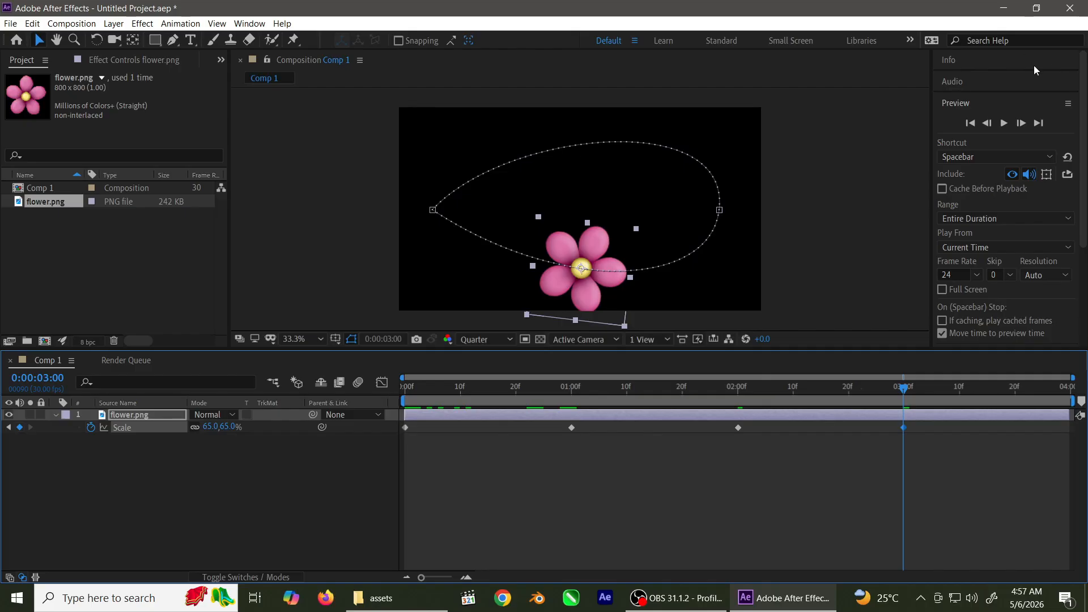
Set the flower's Scale to 44% at the last frame, 0:00:03:29, and preview the animation from the start
click(1041, 124)
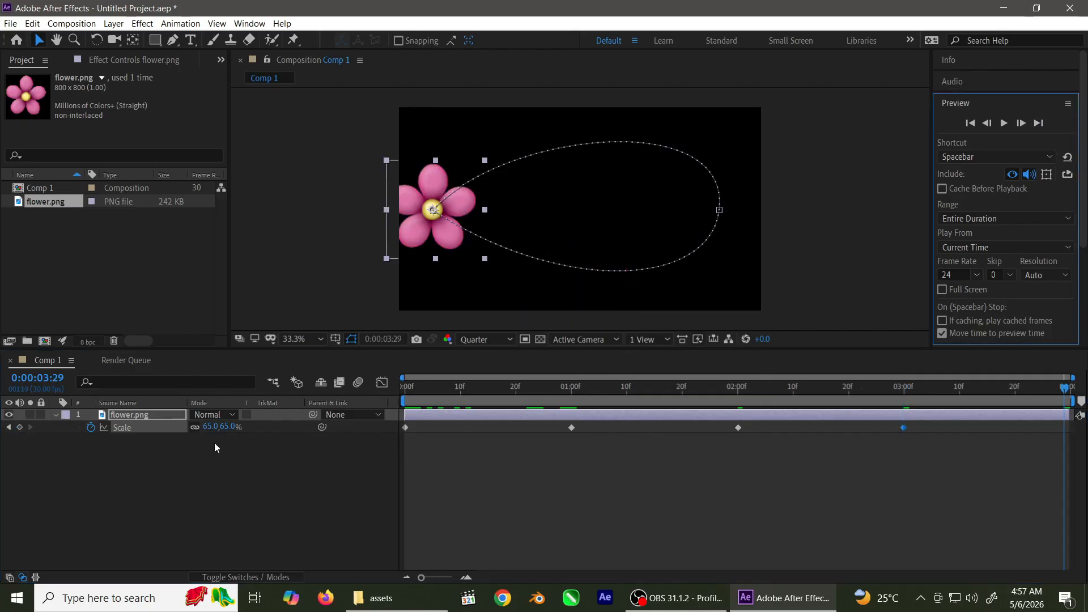
click(210, 427)
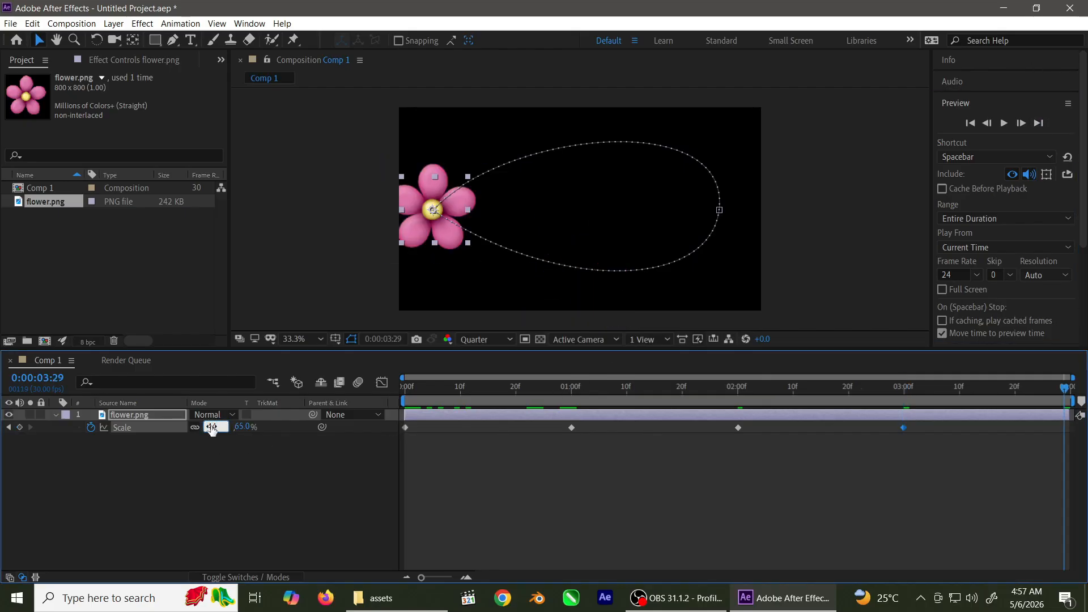
text(44)
key(Return)
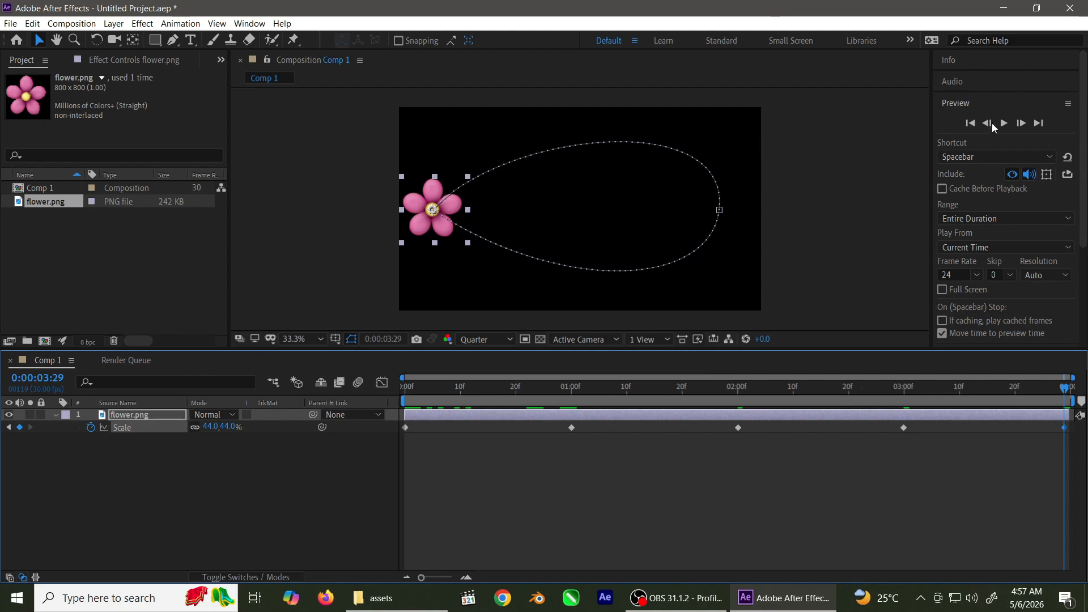
click(976, 123)
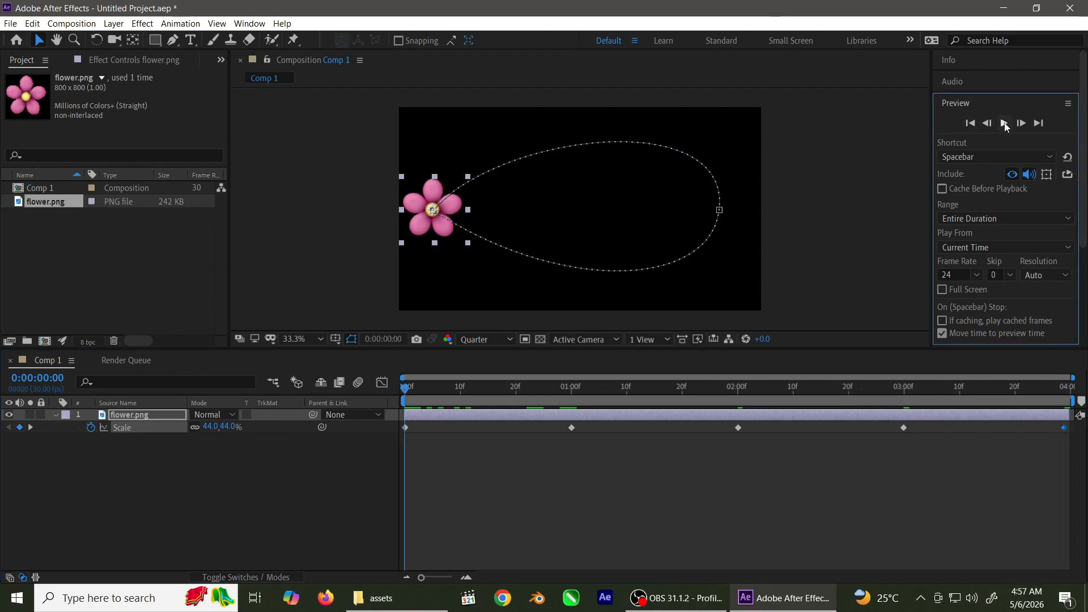
click(1005, 123)
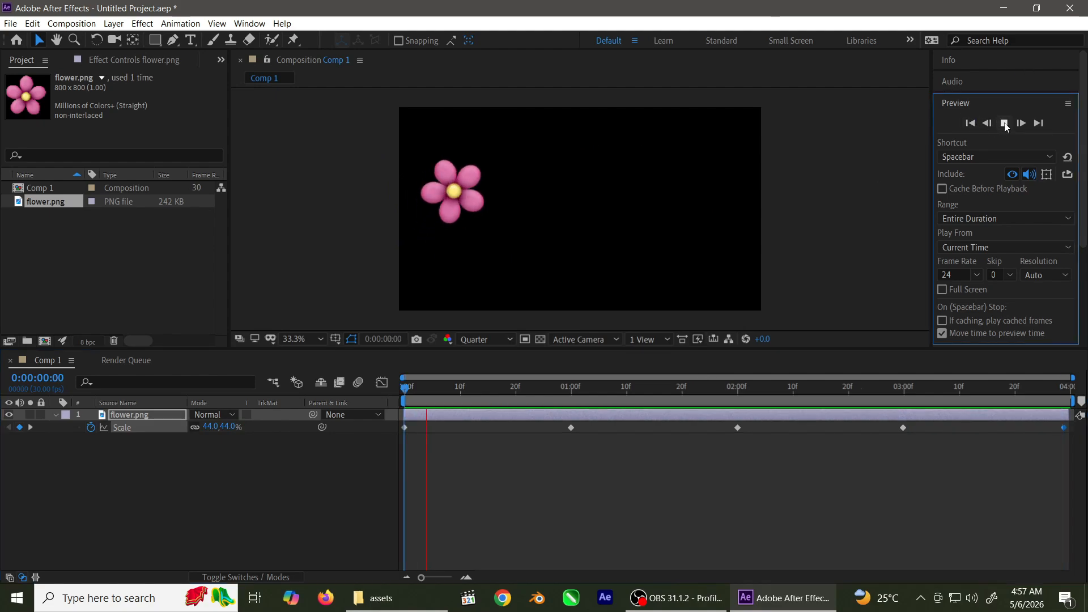